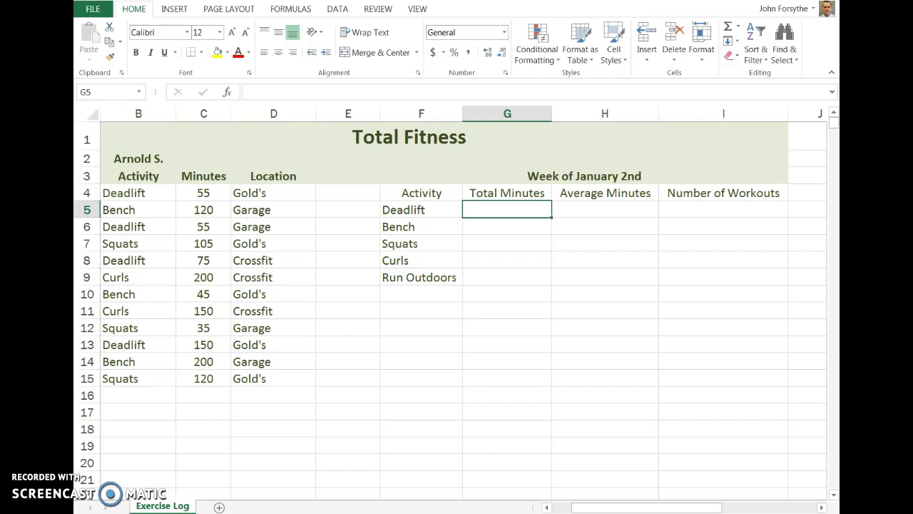
Select G5 and enter =sumif( to begin the Deadlift total-minutes formula
{"action": "left_click", "coordinate": [523, 212]}
{"action": "type", "text": "=sumif"}
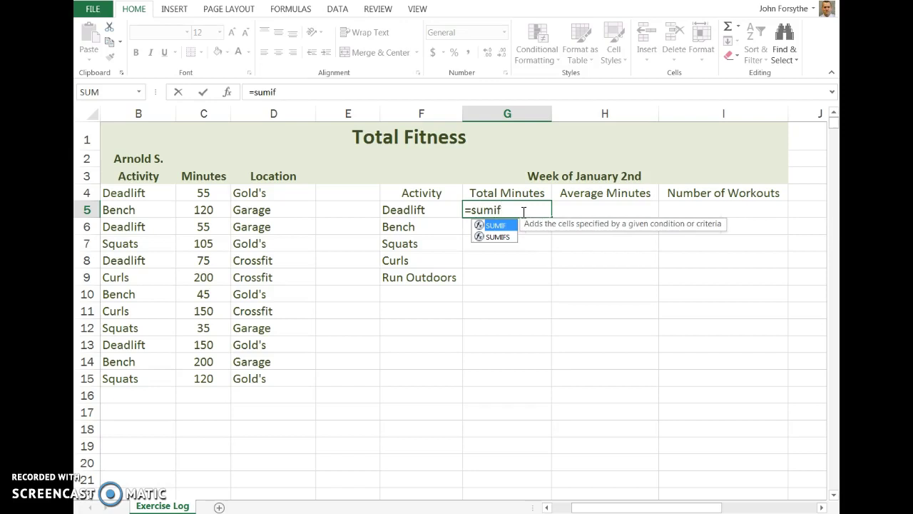
{"action": "type", "text": "("}
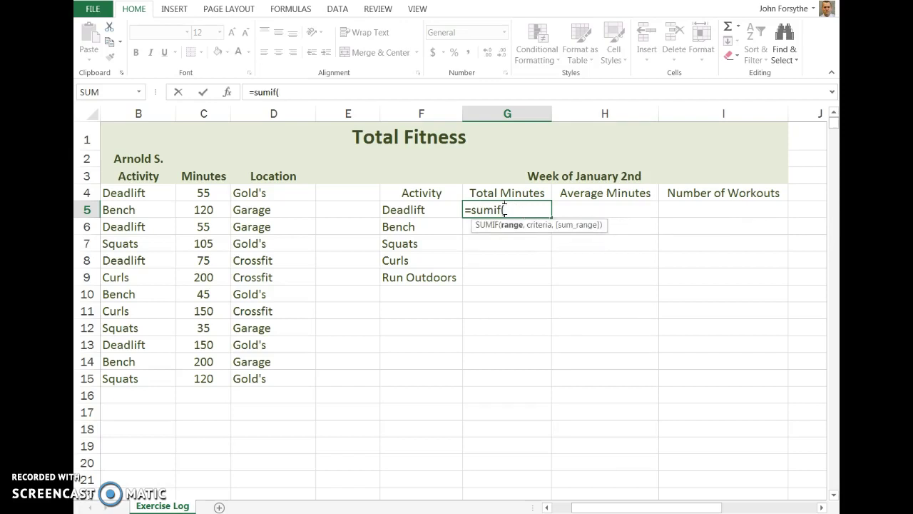
Open SUMIF's Function Arguments, review Range, Criteria and Sum_range, and park the dialog below the summary table
{"action": "left_click", "coordinate": [229, 93]}
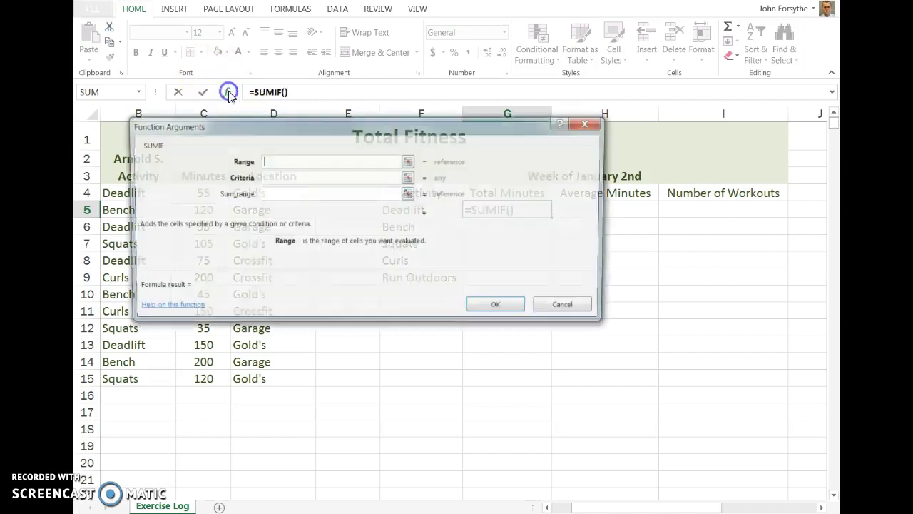
{"action": "left_click_drag", "start_coordinate": [306, 126], "coordinate": [512, 135]}
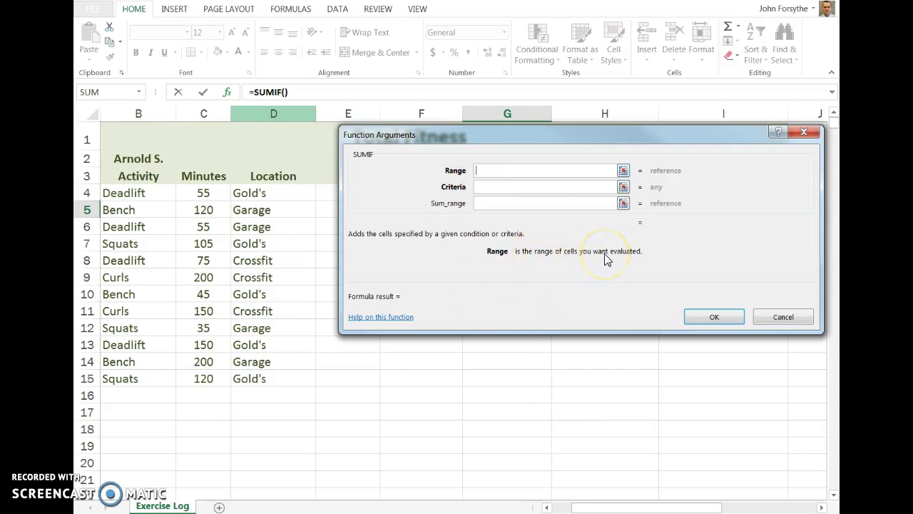
{"action": "left_click", "coordinate": [480, 187]}
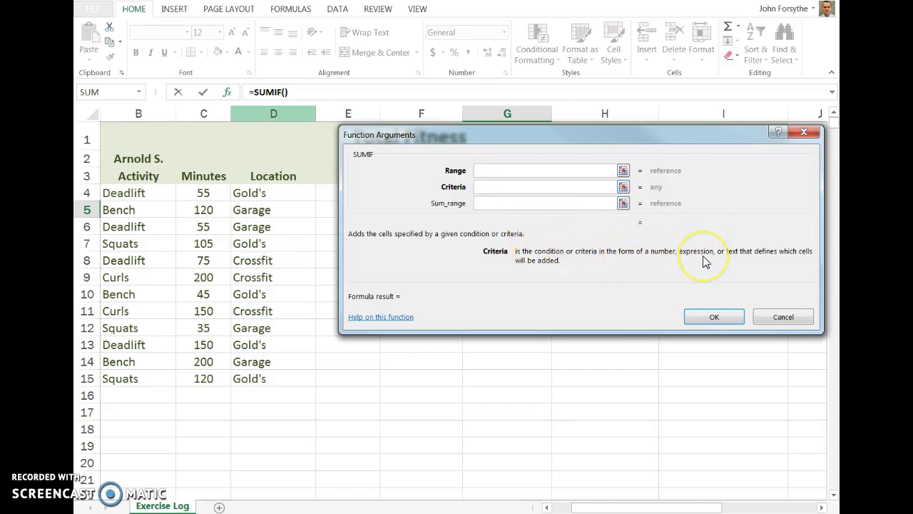
{"action": "left_click", "coordinate": [504, 204]}
{"action": "left_click", "coordinate": [532, 254]}
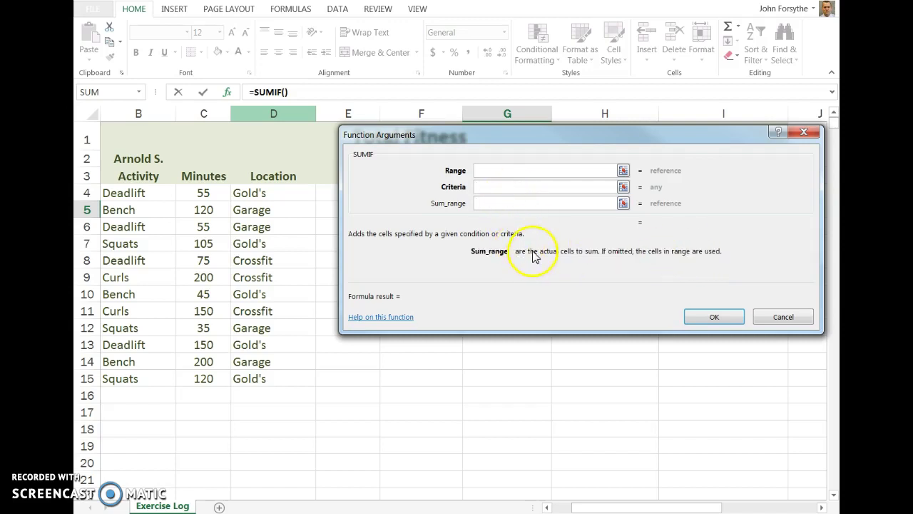
{"action": "left_click", "coordinate": [499, 170]}
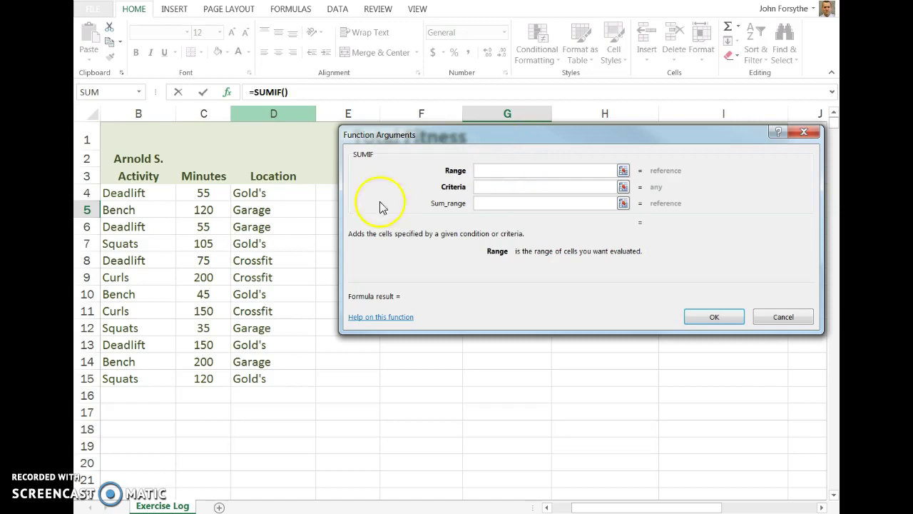
{"action": "left_click", "coordinate": [498, 140]}
{"action": "left_click_drag", "start_coordinate": [497, 136], "coordinate": [477, 306]}
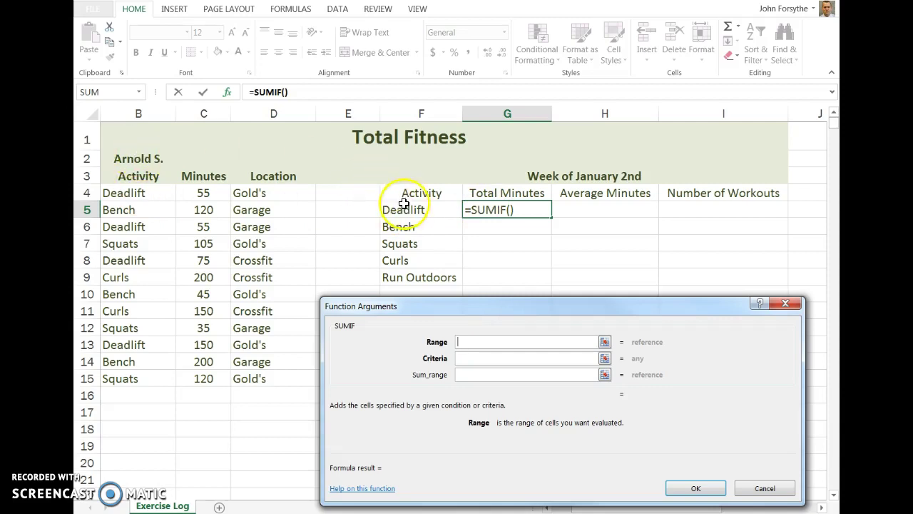
Fill SUMIF with Range B4:C15, Criteria F5 and Sum_range C4:C15 so G5 shows 335
{"action": "left_click_drag", "start_coordinate": [161, 194], "coordinate": [207, 380]}
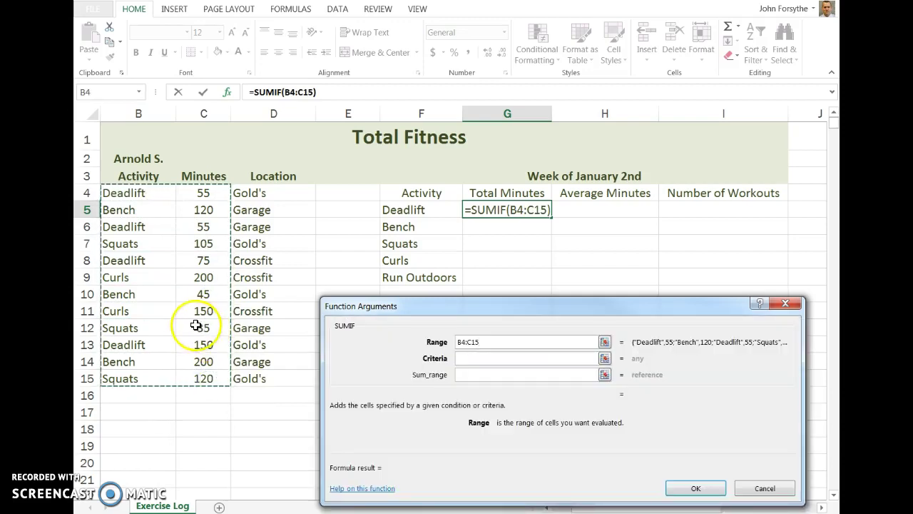
{"action": "left_click", "coordinate": [492, 358]}
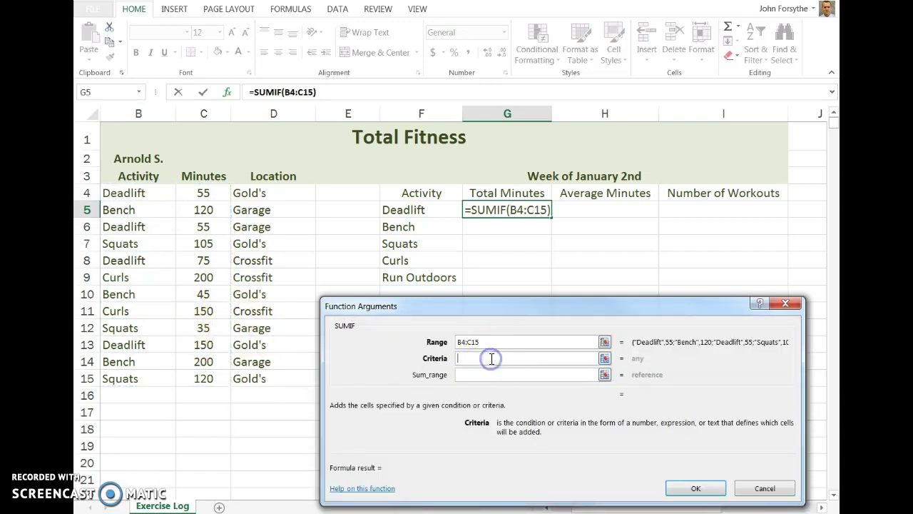
{"action": "left_click", "coordinate": [423, 208]}
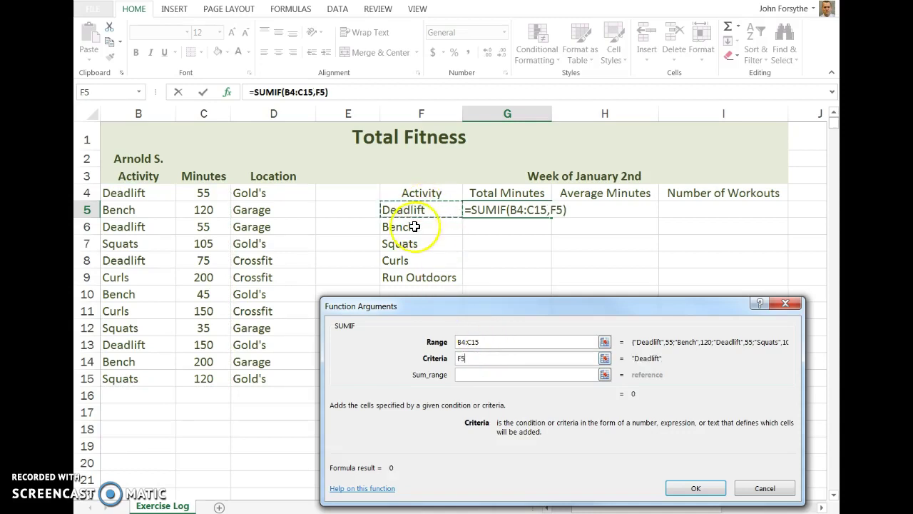
{"action": "left_click", "coordinate": [488, 372]}
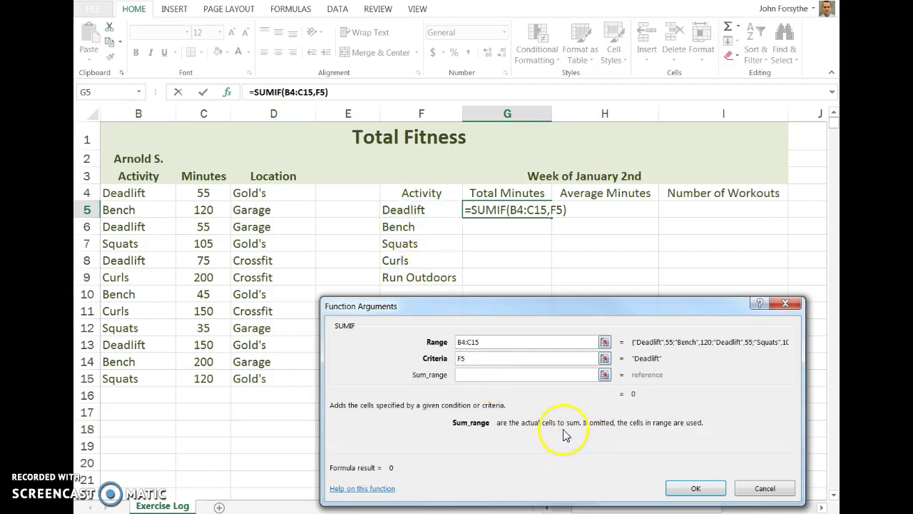
{"action": "left_click_drag", "start_coordinate": [203, 190], "coordinate": [207, 222]}
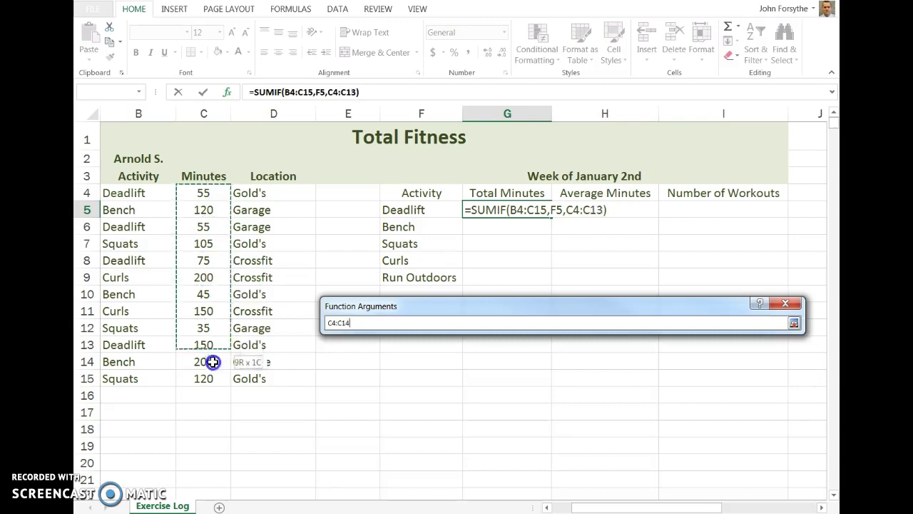
{"action": "left_click_drag", "start_coordinate": [212, 378], "coordinate": [212, 378]}
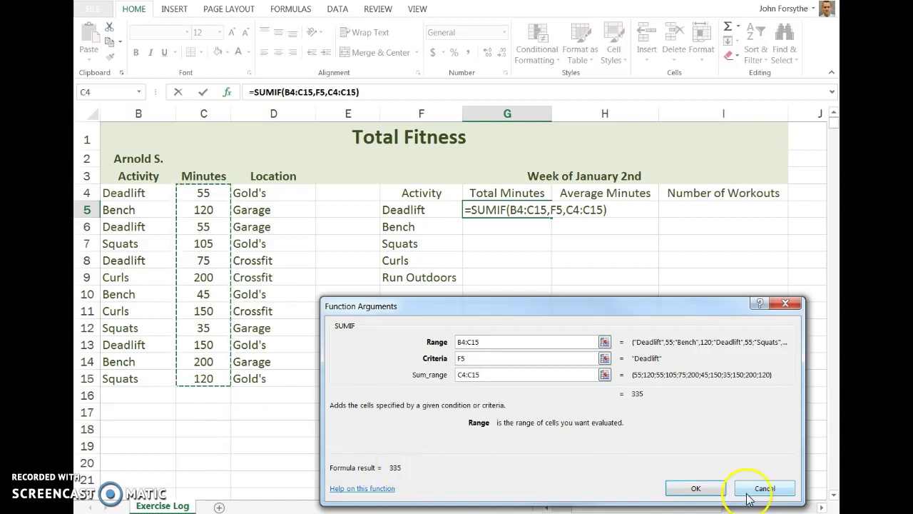
{"action": "left_click", "coordinate": [692, 489]}
Step through the Total Minutes cells G5:G8 and select Run Outdoors in F9 for removal
{"action": "left_click", "coordinate": [523, 210]}
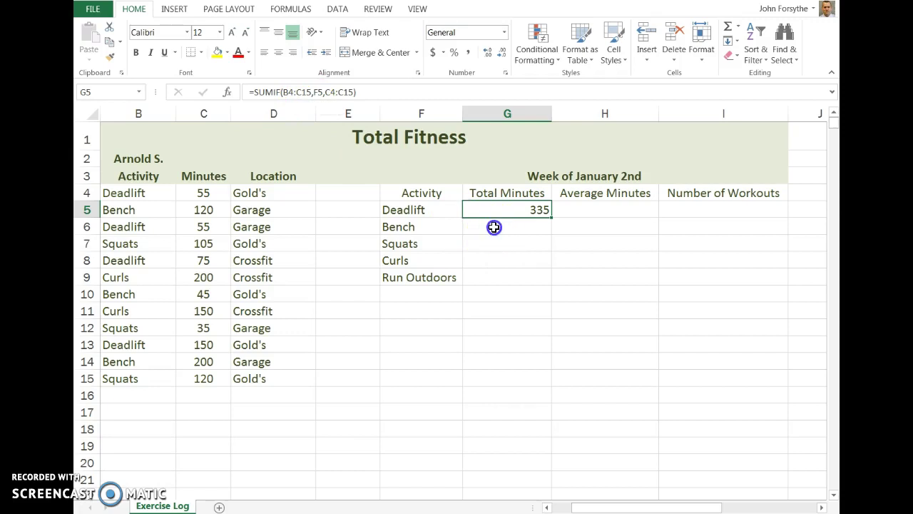
{"action": "left_click", "coordinate": [494, 227]}
{"action": "left_click", "coordinate": [496, 244]}
{"action": "left_click", "coordinate": [495, 260]}
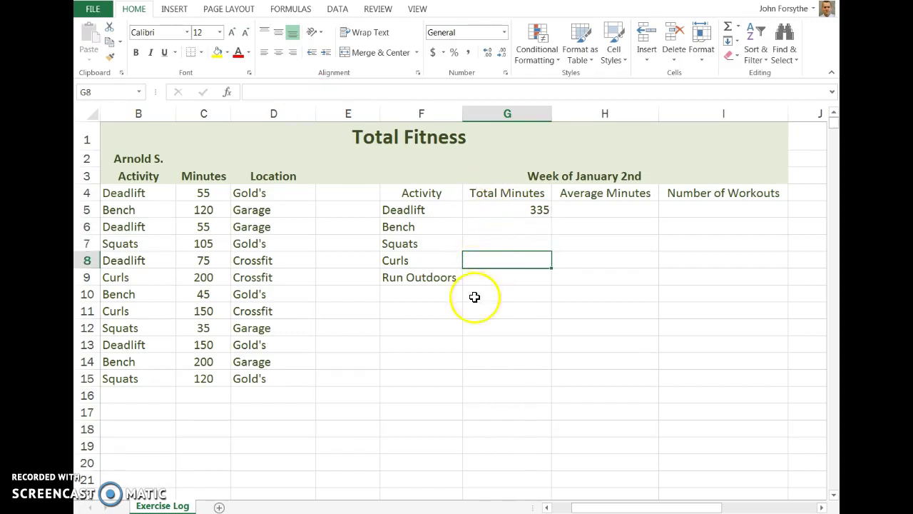
{"action": "left_click", "coordinate": [436, 279]}
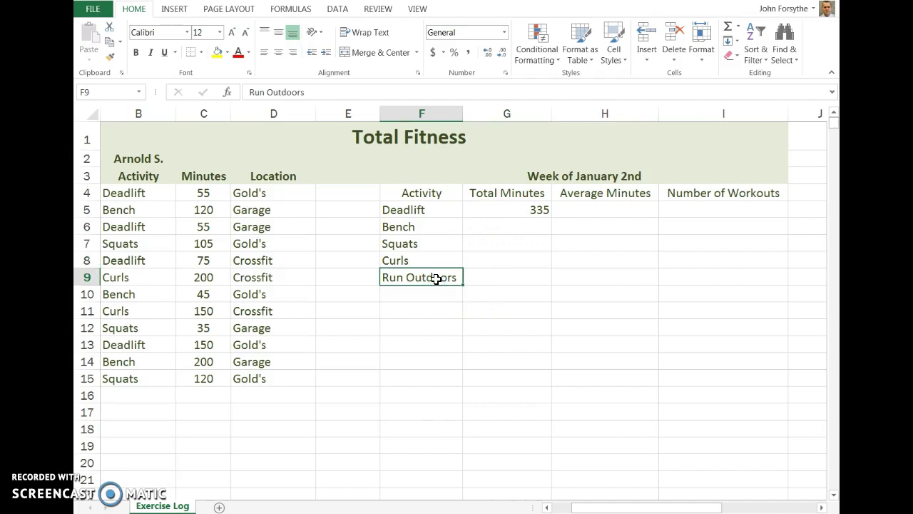
Start a SUMIF in G6, then abandon it and return to the Deadlift total in G5
{"action": "left_click", "coordinate": [473, 226]}
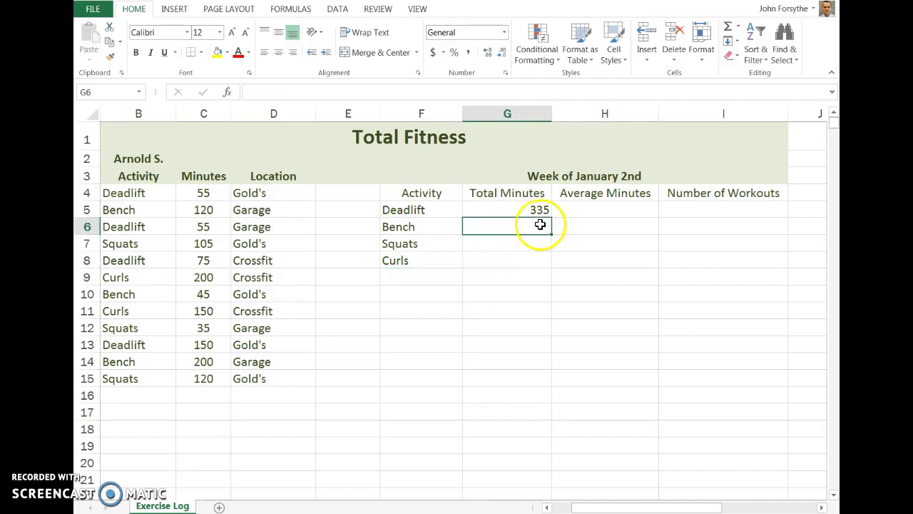
{"action": "type", "text": "=sumif("}
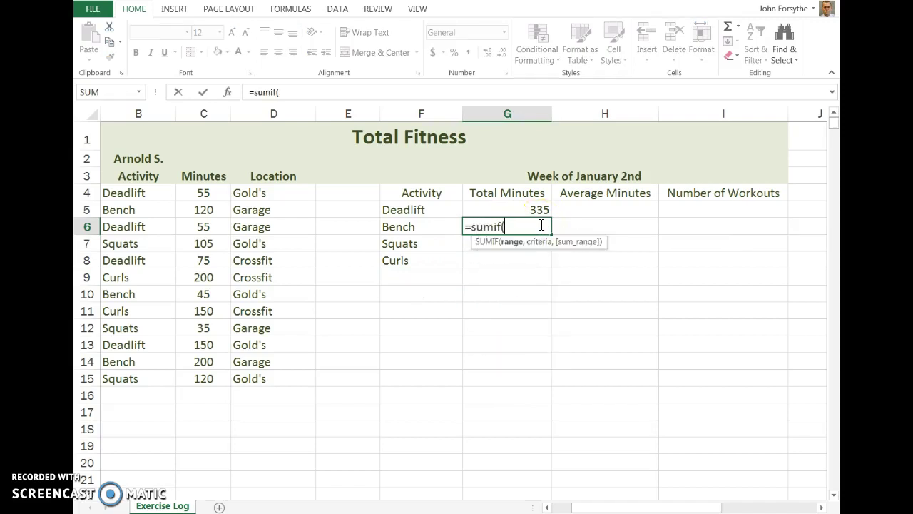
{"action": "key", "text": "BackSpace"}
{"action": "key", "text": "BackSpace"}
{"action": "key", "text": "BackSpace"}
{"action": "key", "text": "BackSpace"}
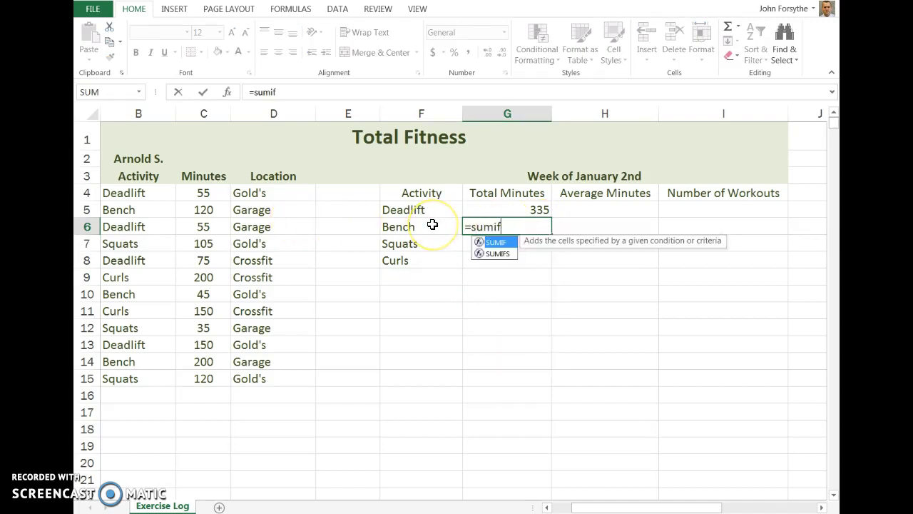
{"action": "key", "text": "BackSpace"}
{"action": "key", "text": "BackSpace"}
{"action": "key", "text": "BackSpace"}
{"action": "key", "text": "Escape"}
{"action": "key", "text": "Down"}
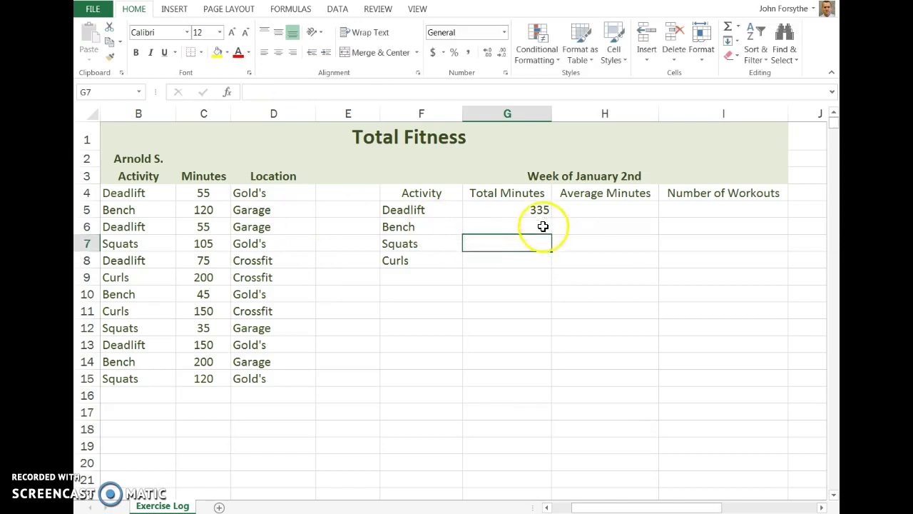
{"action": "left_click", "coordinate": [540, 212]}
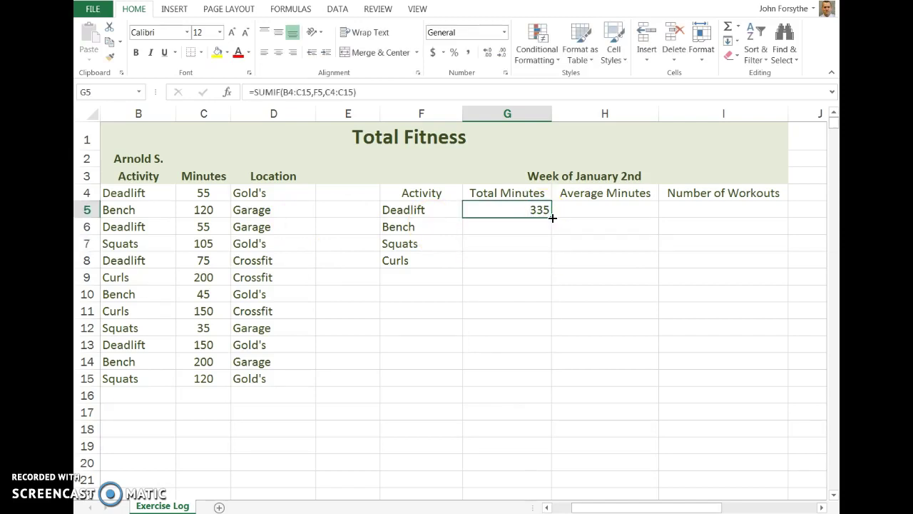
{"action": "left_click_drag", "start_coordinate": [552, 218], "coordinate": [548, 265]}
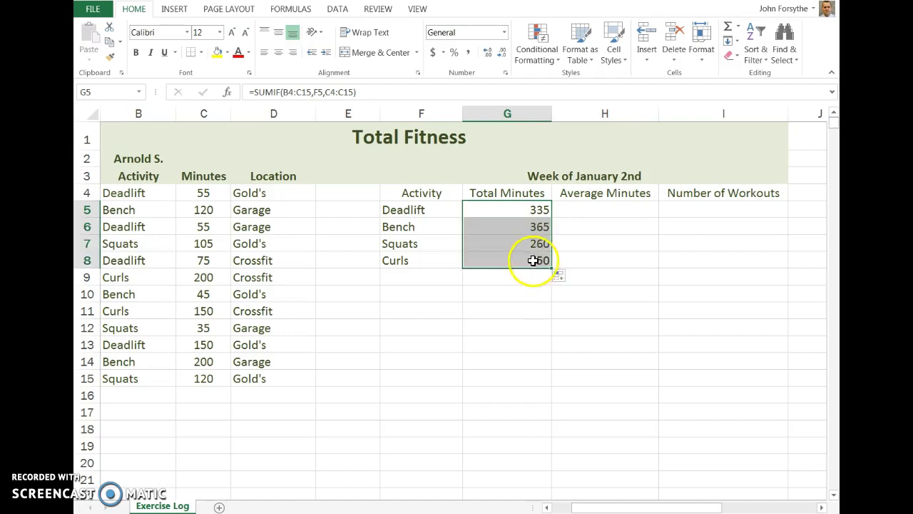
{"action": "left_click", "coordinate": [539, 261]}
{"action": "left_click", "coordinate": [291, 91]}
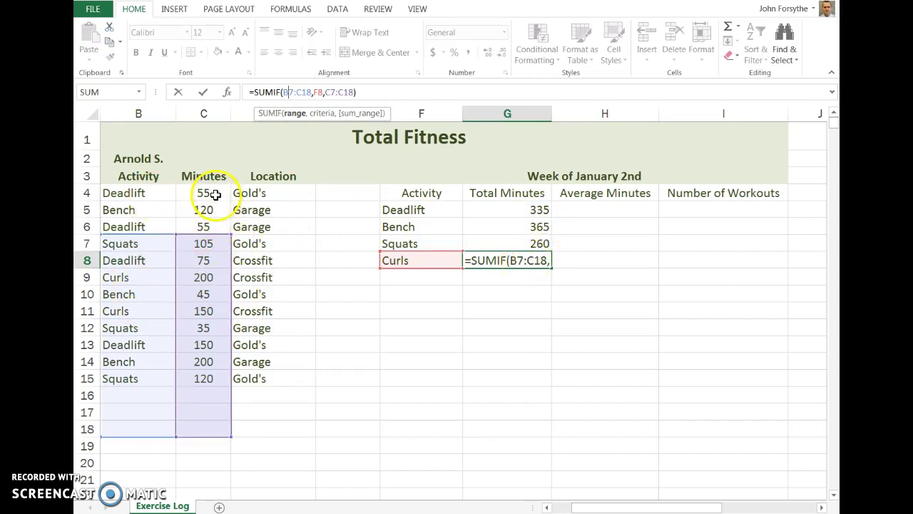
{"action": "key", "text": "Return"}
{"action": "left_click_drag", "start_coordinate": [540, 227], "coordinate": [538, 261]}
{"action": "key", "text": "Delete"}
{"action": "left_click", "coordinate": [537, 210]}
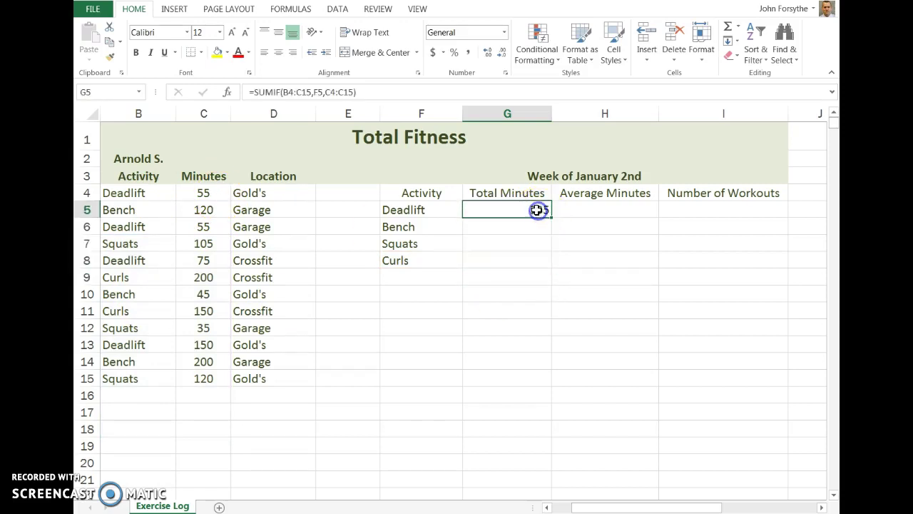
Make the lookup range in G5's SUMIF absolute as $B$4:$C$15
{"action": "left_click", "coordinate": [292, 92]}
{"action": "double_click", "coordinate": [289, 92]}
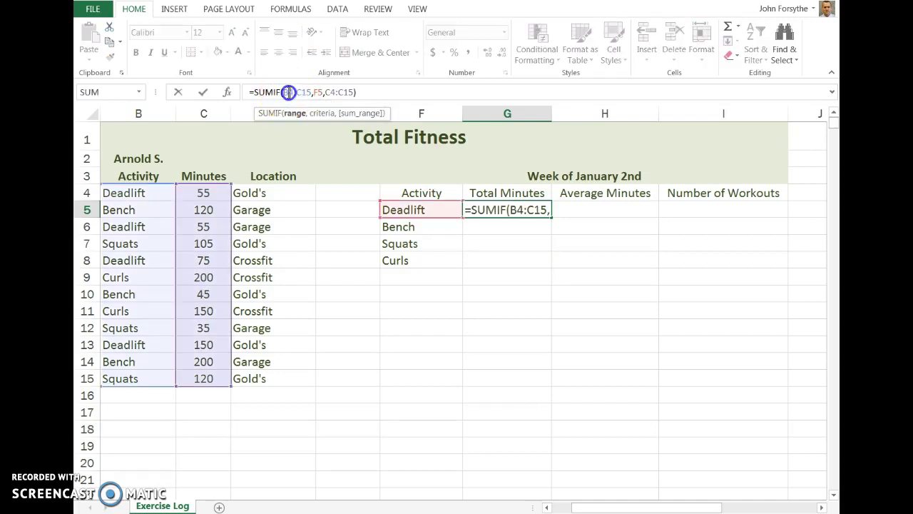
{"action": "left_click", "coordinate": [259, 100]}
{"action": "key", "text": "F4"}
{"action": "left_click", "coordinate": [312, 92]}
{"action": "key", "text": "F4"}
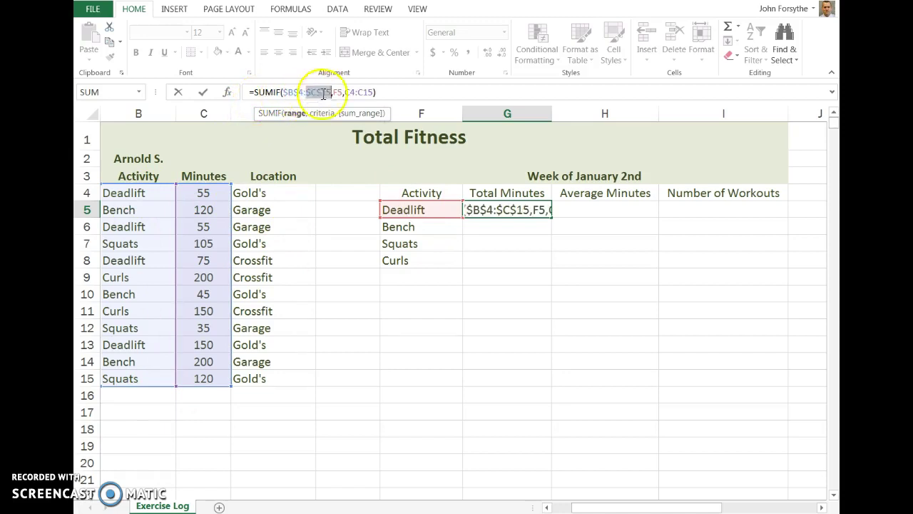
Lock the sum range as $C$4:$C$15 and commit the Deadlift SUMIF
{"action": "left_click", "coordinate": [362, 91]}
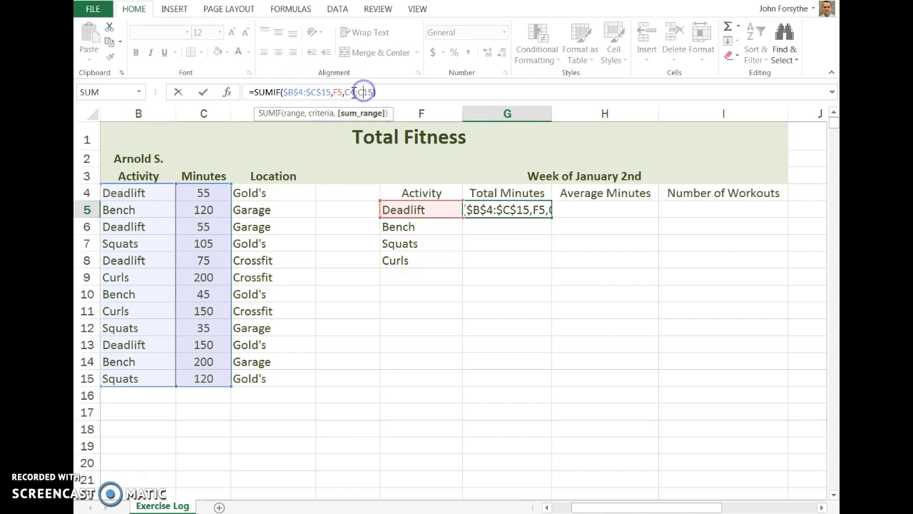
{"action": "key", "text": "F4"}
{"action": "left_click", "coordinate": [374, 91]}
{"action": "key", "text": "F4"}
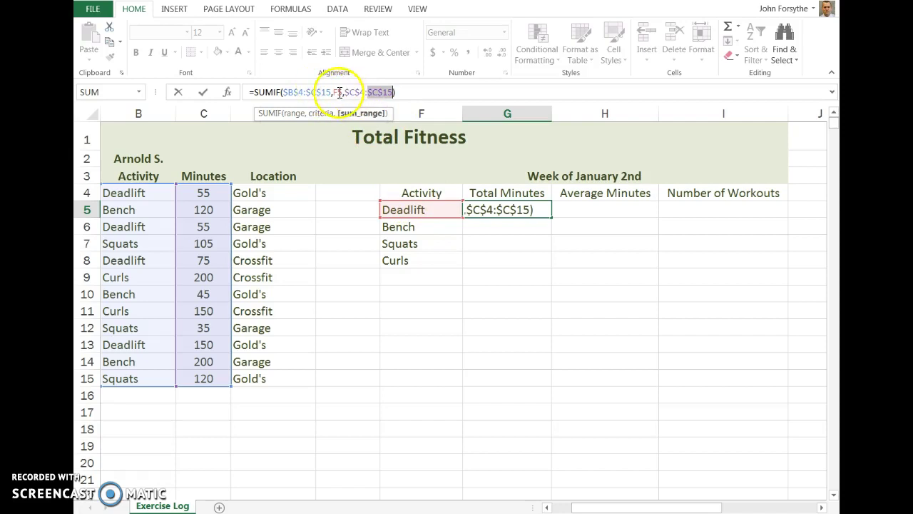
{"action": "key", "text": "Return"}
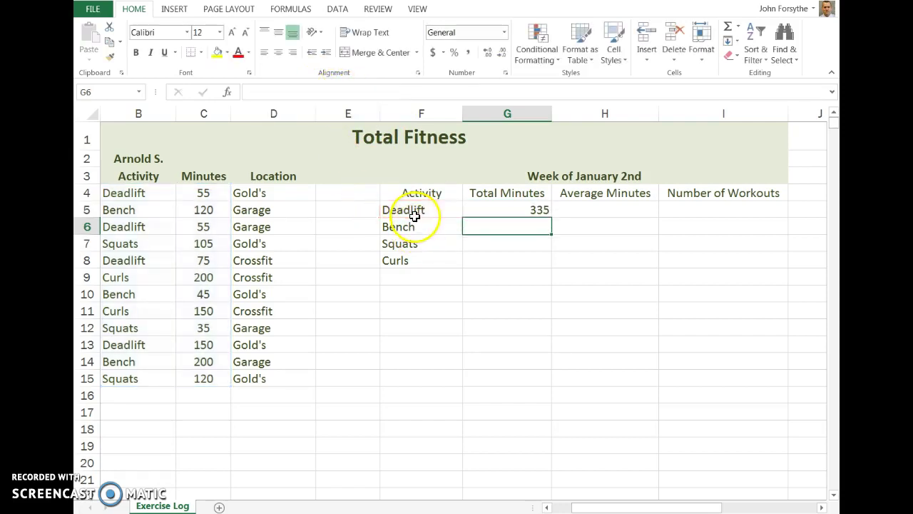
{"action": "left_click", "coordinate": [488, 210]}
Fill G5's SUMIF down to G8 (Bench 365, Squats 260, Curls 350) and check G8's formula
{"action": "left_click_drag", "start_coordinate": [552, 217], "coordinate": [550, 265]}
{"action": "left_click", "coordinate": [532, 260]}
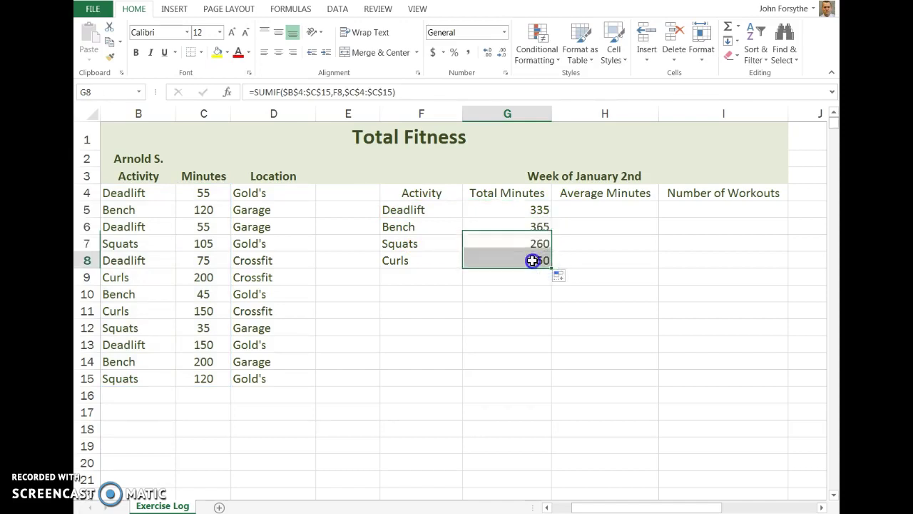
{"action": "left_click", "coordinate": [330, 93]}
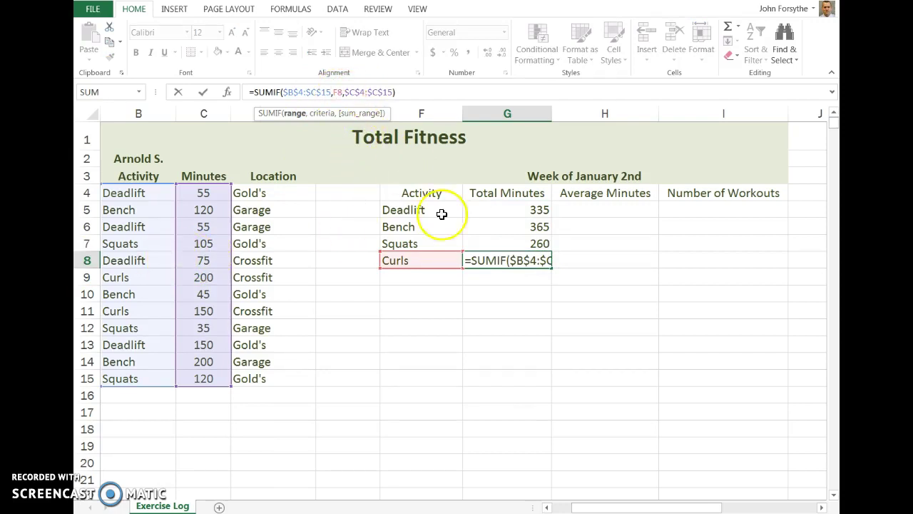
{"action": "left_click_drag", "start_coordinate": [457, 257], "coordinate": [457, 257]}
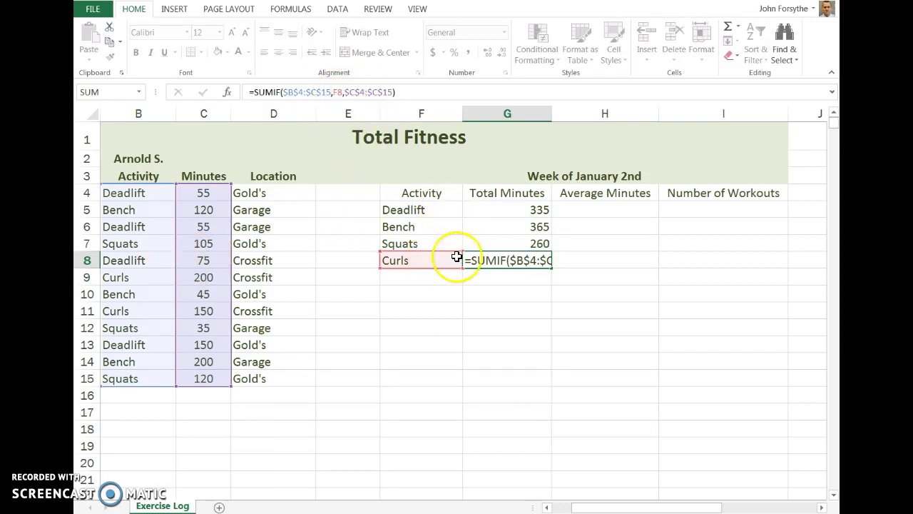
{"action": "key", "text": "Return"}
Compare the Curls and Deadlift rows and review G5's formula references
{"action": "left_click", "coordinate": [528, 259]}
{"action": "left_click", "coordinate": [386, 262]}
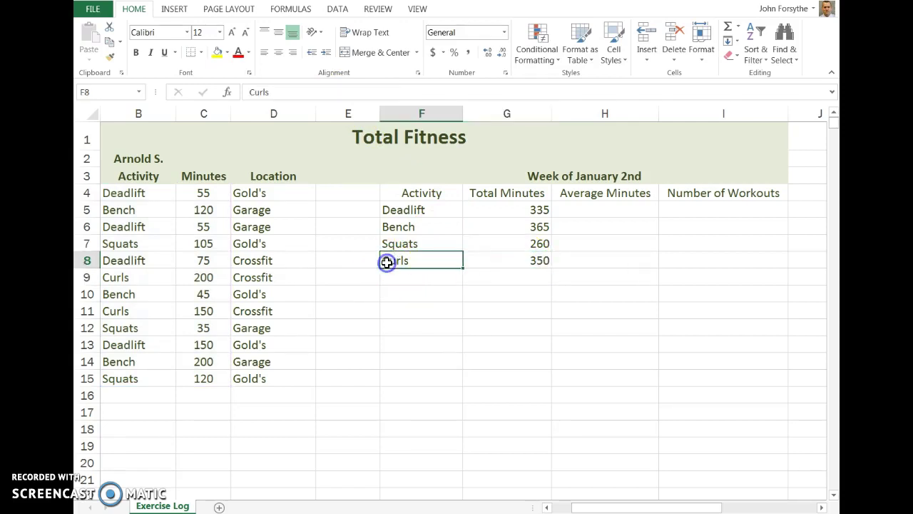
{"action": "left_click", "coordinate": [398, 209]}
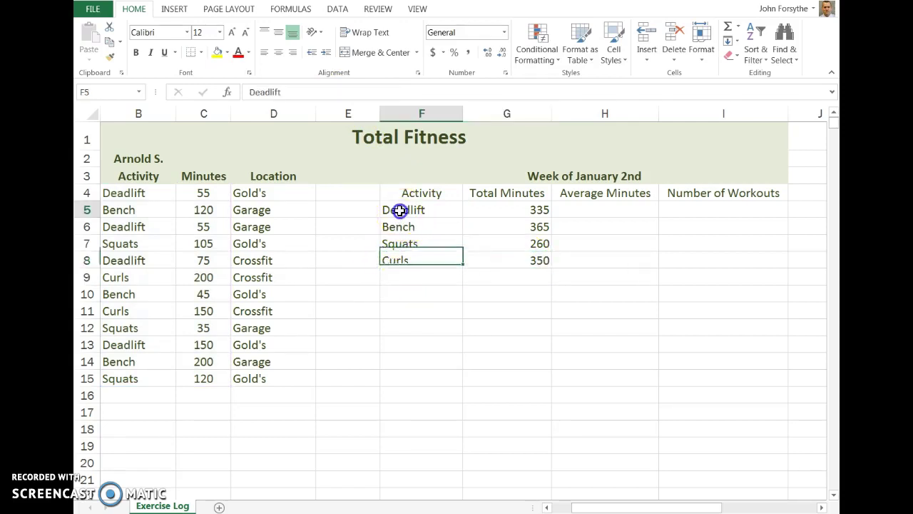
{"action": "left_click", "coordinate": [522, 263]}
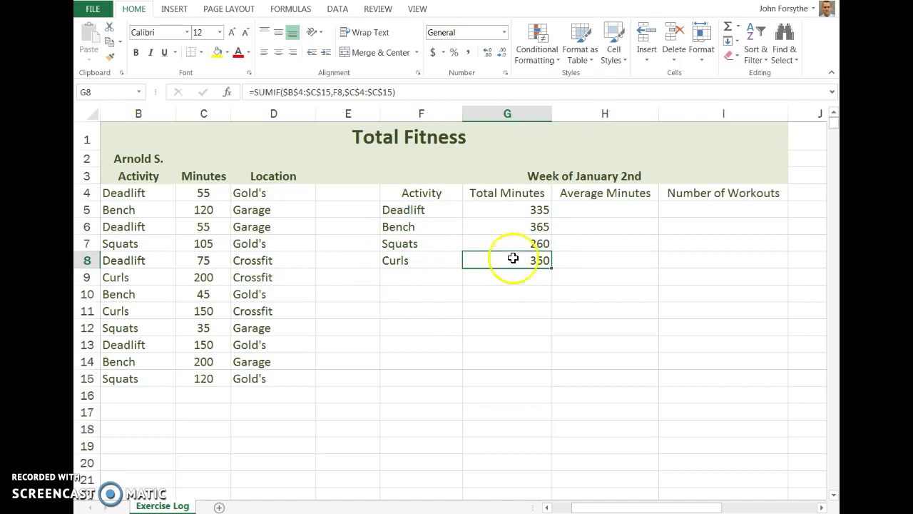
{"action": "left_click", "coordinate": [514, 208]}
{"action": "left_click", "coordinate": [295, 92]}
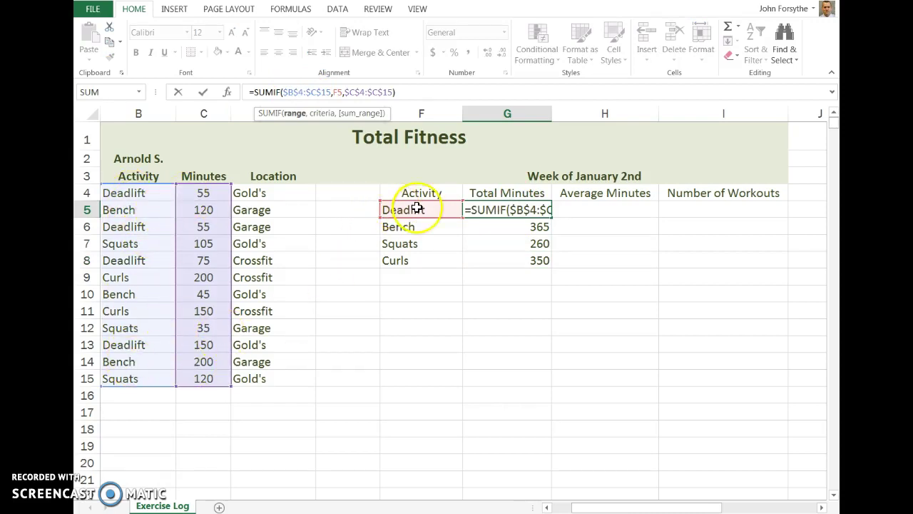
{"action": "key", "text": "Return"}
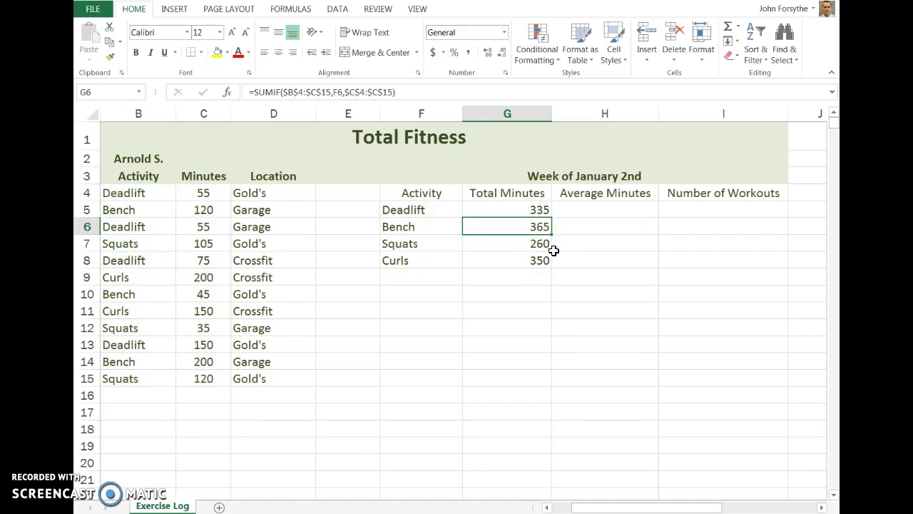
Start an =averageif( formula in H5 for the Deadlift average and open its arguments
{"action": "left_click", "coordinate": [585, 209]}
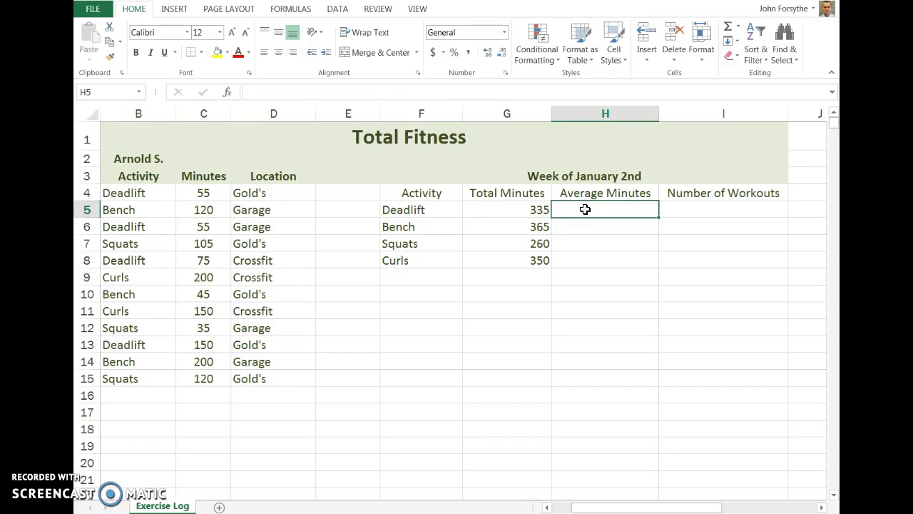
{"action": "left_click", "coordinate": [408, 208]}
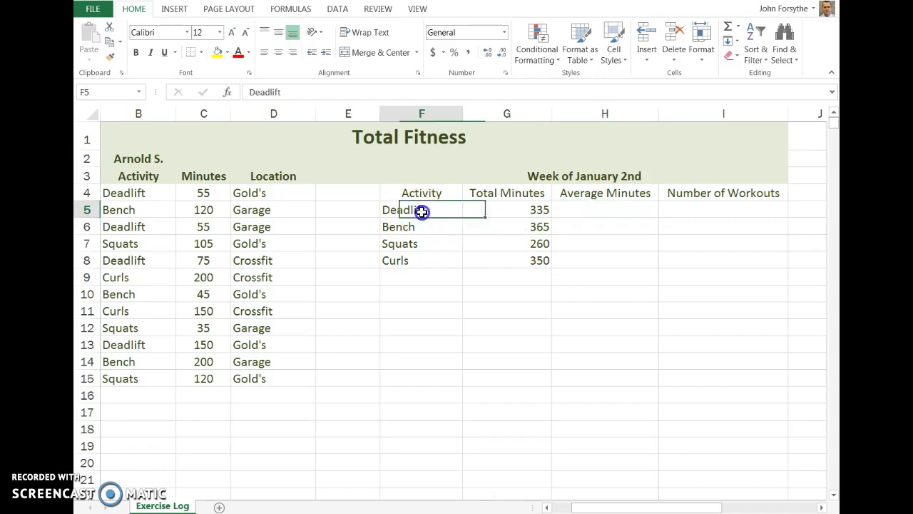
{"action": "left_click", "coordinate": [614, 208]}
{"action": "type", "text": "=av"}
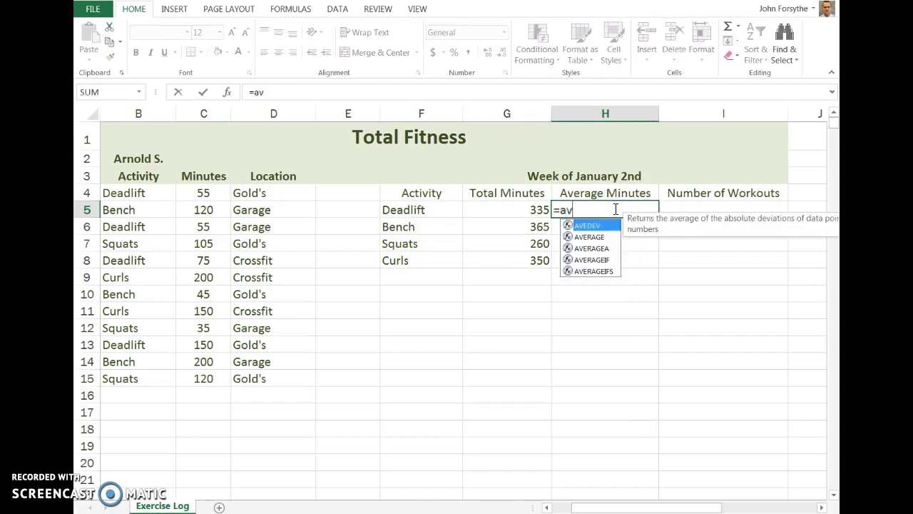
{"action": "type", "text": "erageif"}
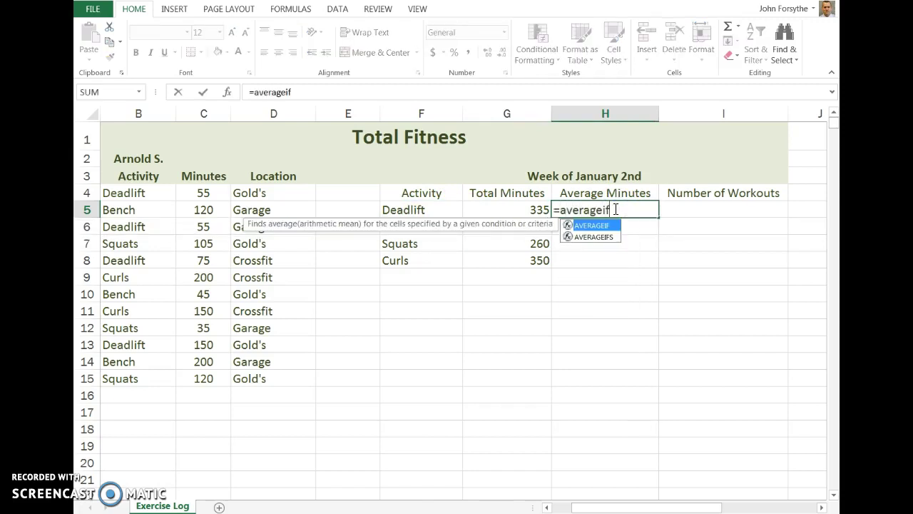
{"action": "type", "text": "("}
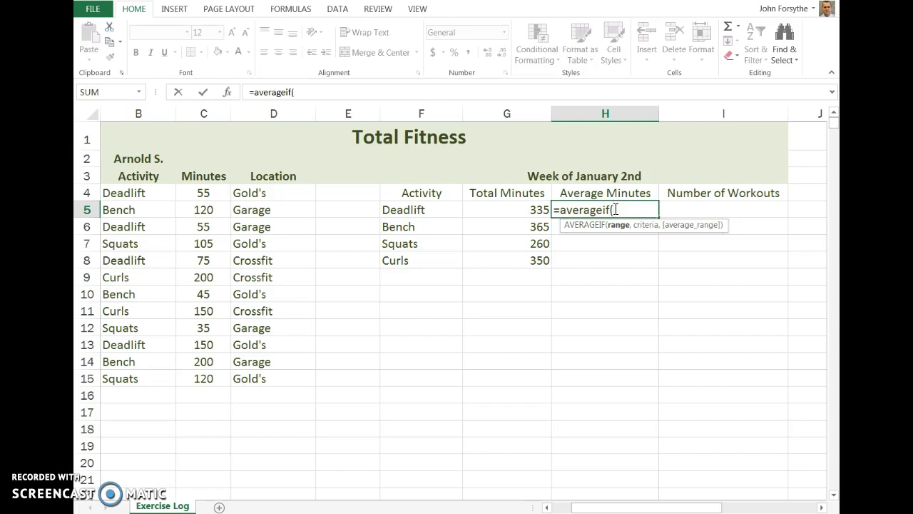
{"action": "left_click", "coordinate": [227, 92]}
Set AVERAGEIF's Range to B4:C15, Criteria to F5 and Average_range to C4:C15
{"action": "left_click", "coordinate": [473, 344]}
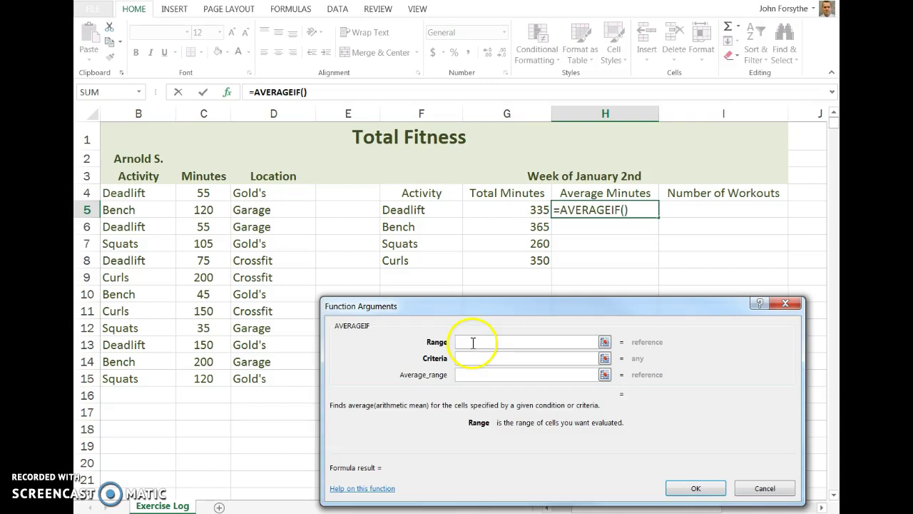
{"action": "left_click_drag", "start_coordinate": [114, 193], "coordinate": [221, 378]}
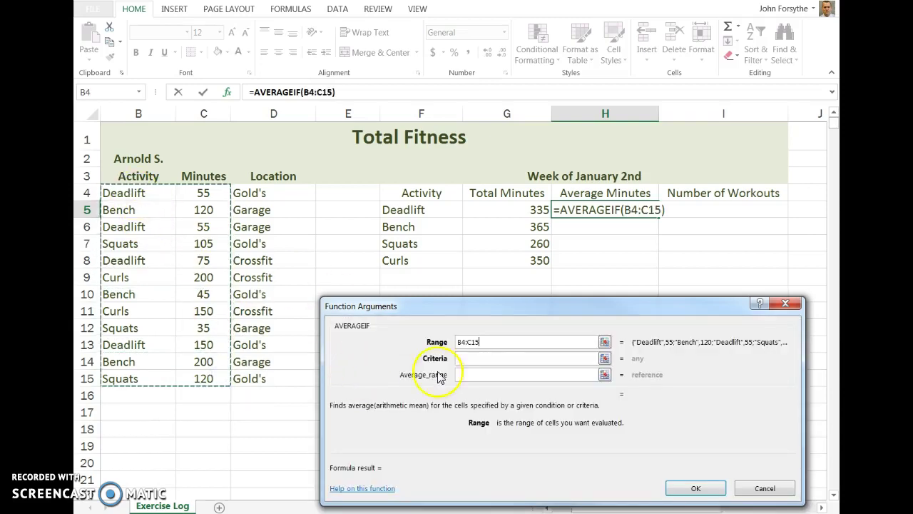
{"action": "left_click", "coordinate": [491, 358]}
{"action": "left_click", "coordinate": [401, 212]}
{"action": "left_click", "coordinate": [471, 378]}
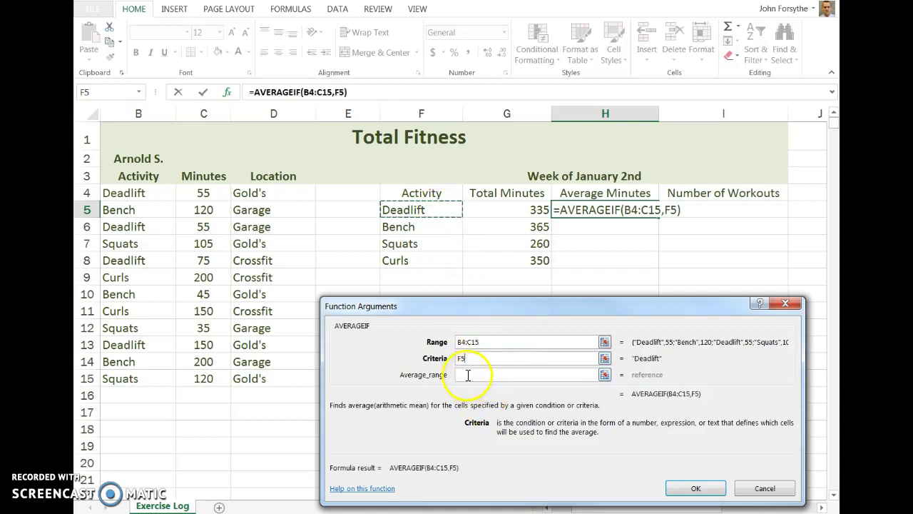
{"action": "left_click", "coordinate": [467, 374]}
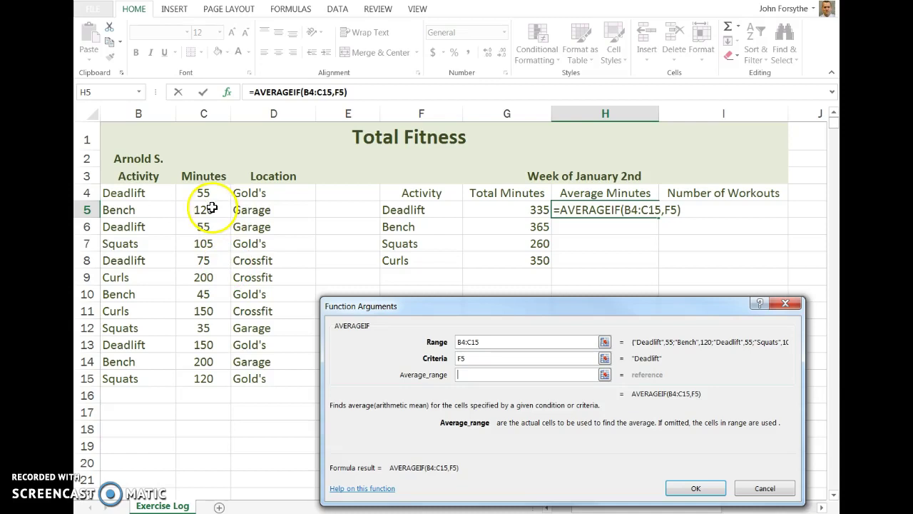
{"action": "left_click_drag", "start_coordinate": [204, 198], "coordinate": [199, 380]}
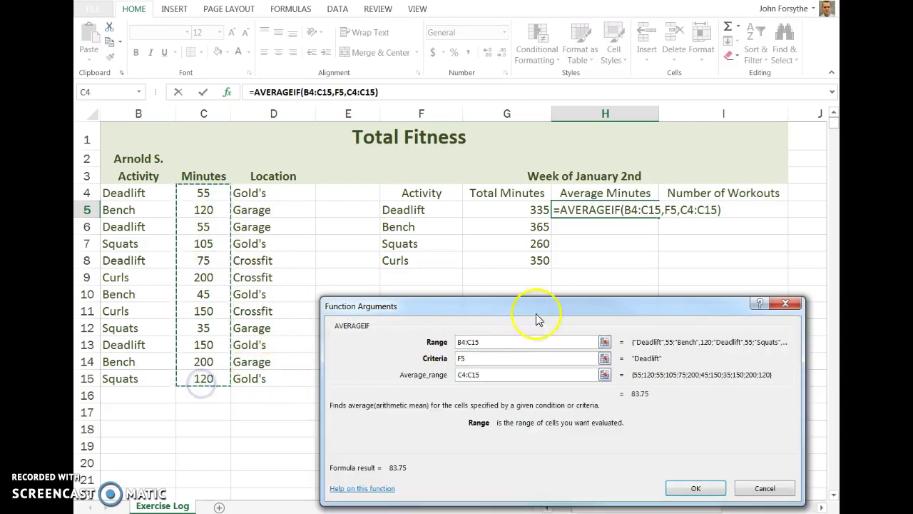
Make both ranges absolute ($B$4:$C$15, $C$4:$C$15) and confirm, giving 83.75
{"action": "left_click", "coordinate": [463, 342]}
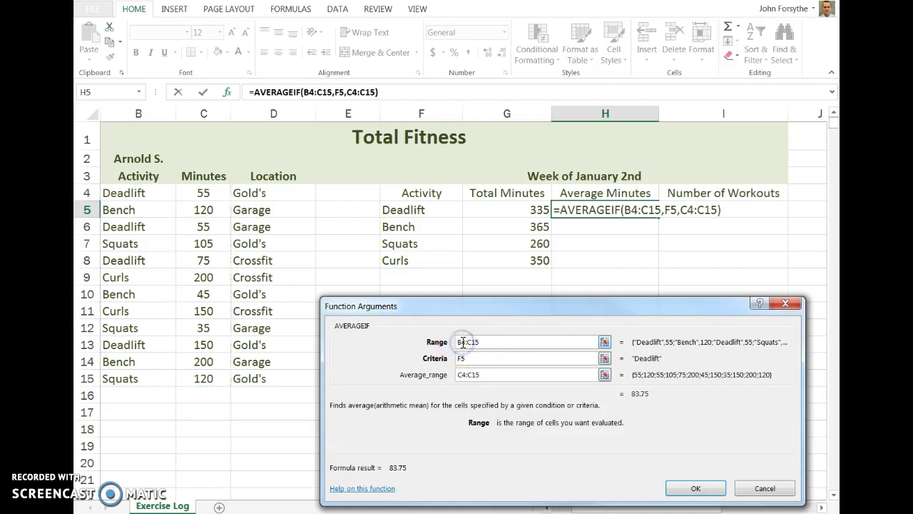
{"action": "left_click", "coordinate": [488, 342]}
{"action": "key", "text": "F4"}
{"action": "left_click", "coordinate": [462, 375]}
{"action": "key", "text": "F4"}
{"action": "left_click", "coordinate": [477, 375]}
{"action": "key", "text": "F4"}
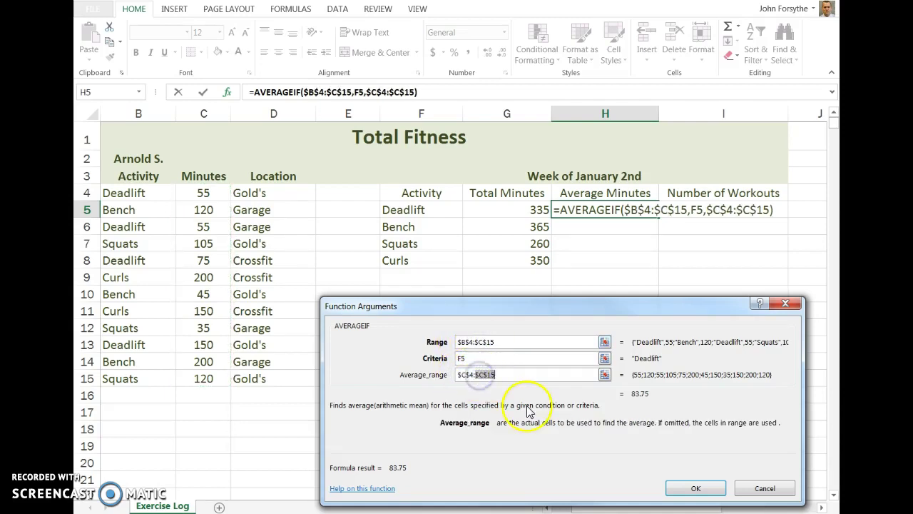
{"action": "left_click", "coordinate": [508, 358]}
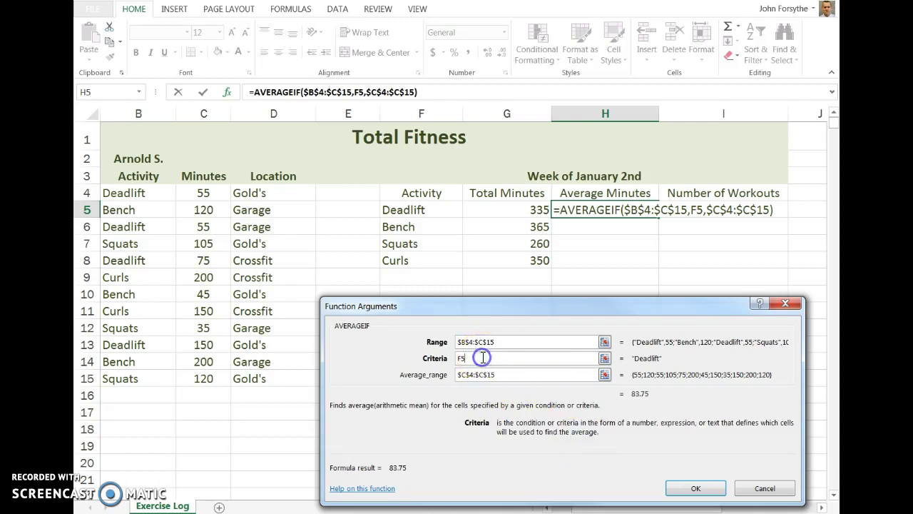
{"action": "left_click", "coordinate": [688, 488]}
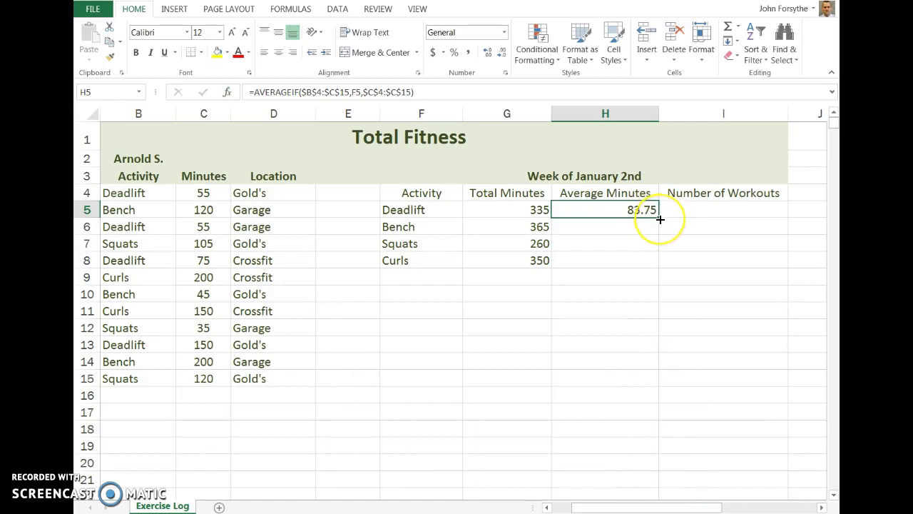
Try filling the average down to Curls, undo and redo it, then check the G5:G8 totals
{"action": "left_click_drag", "start_coordinate": [660, 219], "coordinate": [661, 267]}
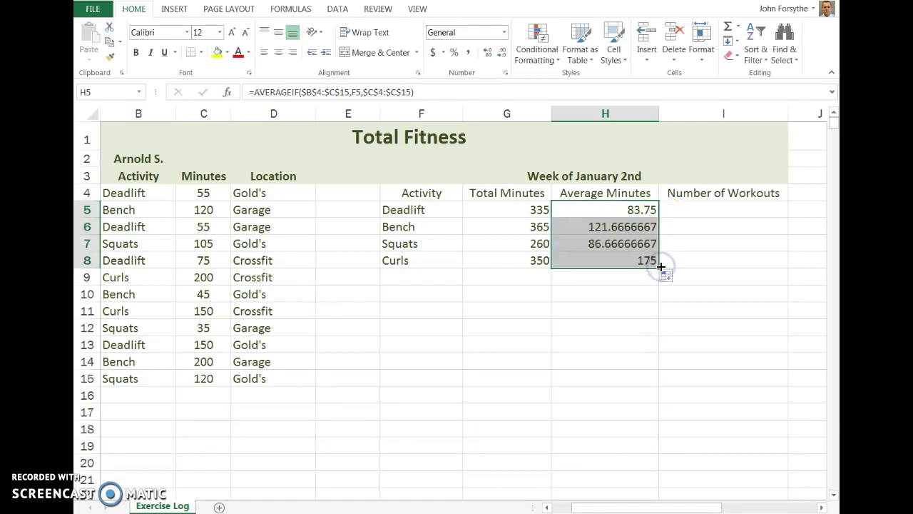
{"action": "key", "text": "ctrl+z"}
{"action": "double_click", "coordinate": [659, 220]}
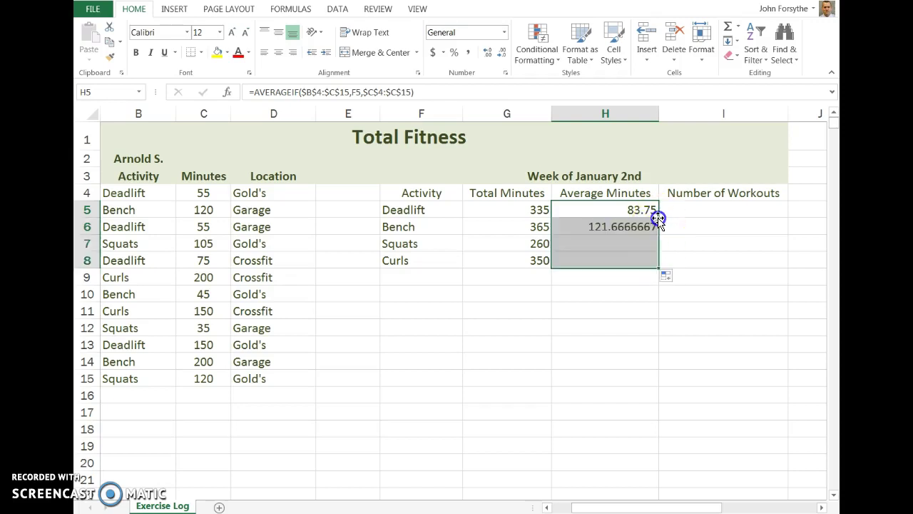
{"action": "left_click", "coordinate": [650, 203]}
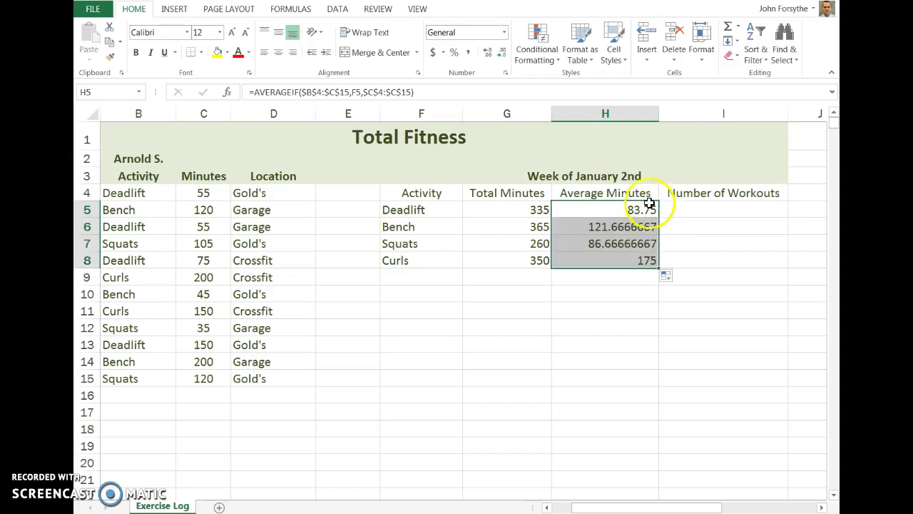
{"action": "left_click", "coordinate": [496, 207]}
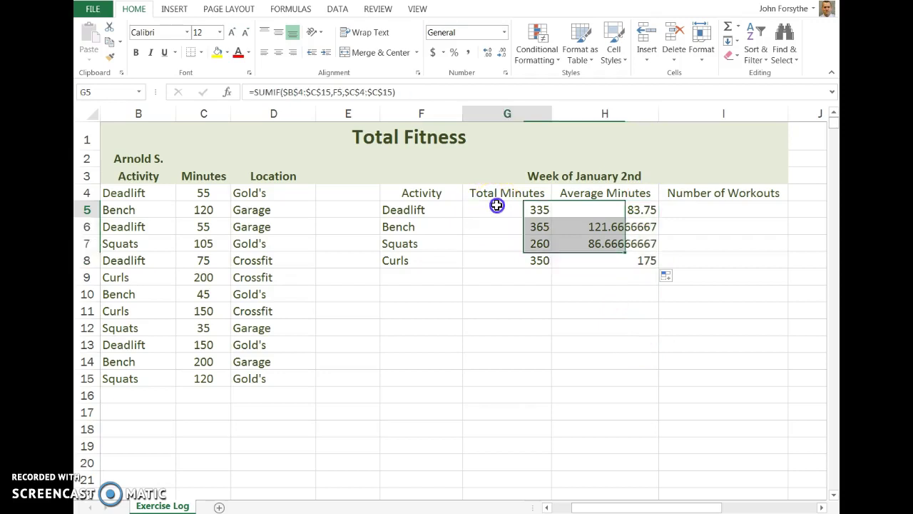
{"action": "left_click", "coordinate": [501, 226]}
{"action": "left_click", "coordinate": [504, 242]}
{"action": "left_click", "coordinate": [506, 259]}
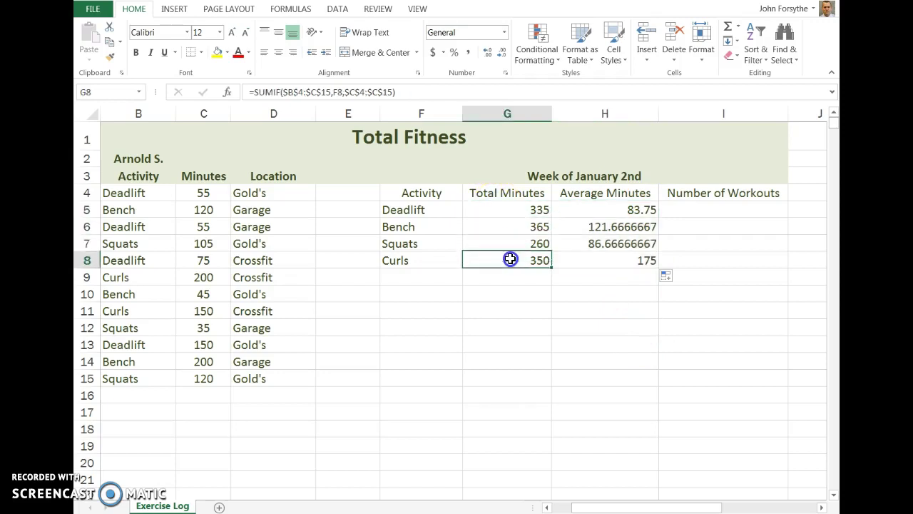
{"action": "left_click", "coordinate": [630, 250]}
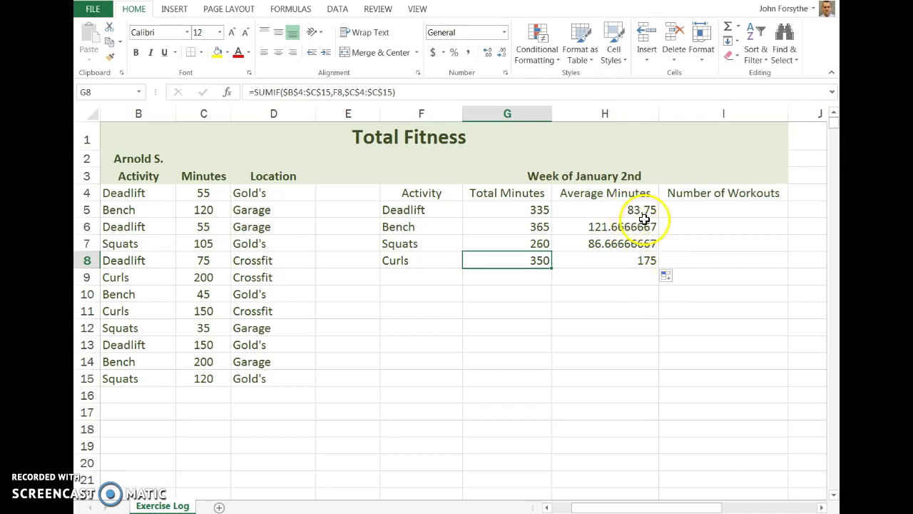
Clear H6:H8 and refill the AVERAGEIF down, giving 121.6666667, 86.66666667 and 175
{"action": "left_click_drag", "start_coordinate": [639, 225], "coordinate": [644, 257]}
{"action": "key", "text": "Delete"}
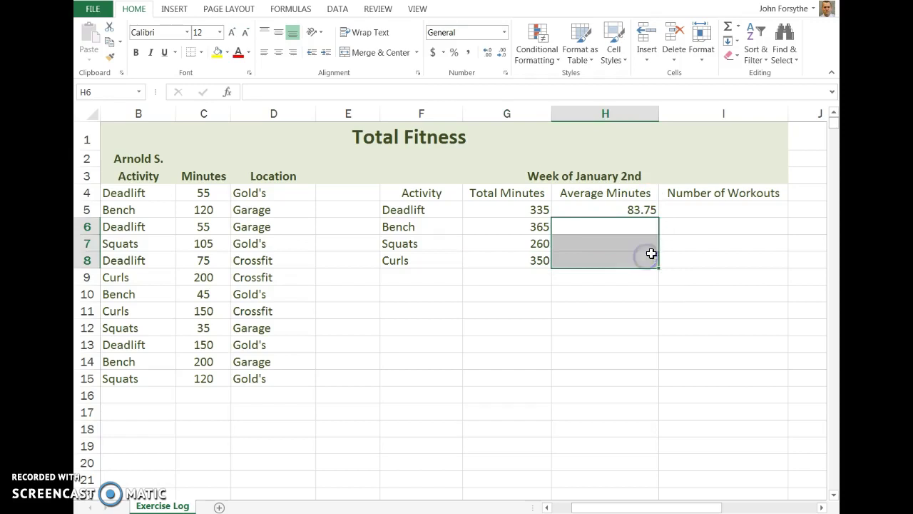
{"action": "left_click", "coordinate": [641, 212]}
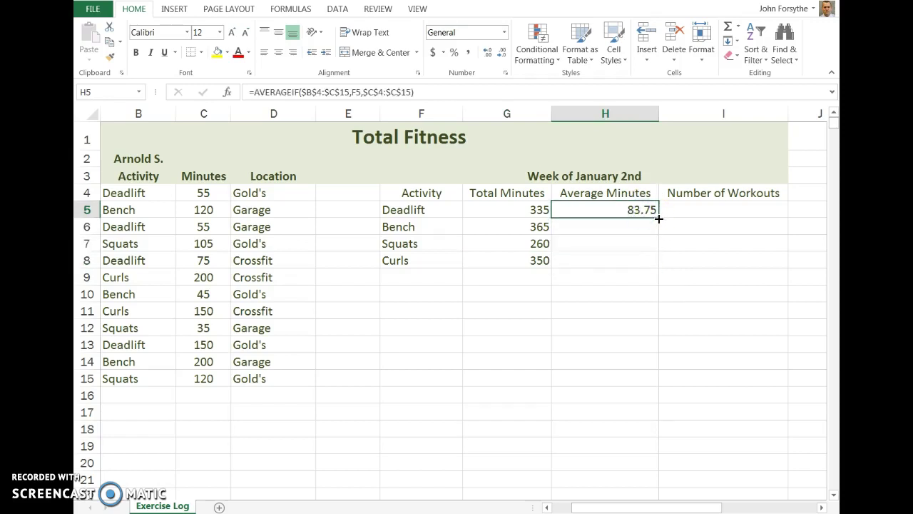
{"action": "double_click", "coordinate": [658, 218]}
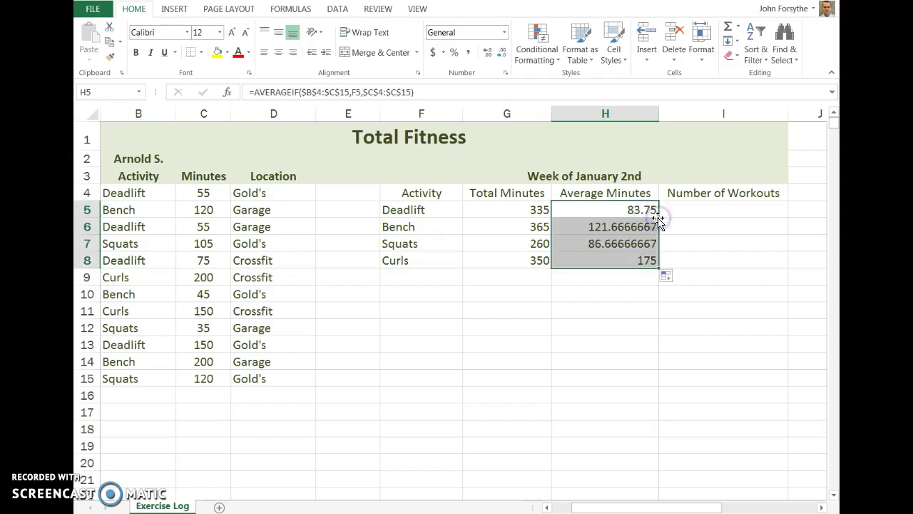
{"action": "left_click", "coordinate": [595, 257]}
{"action": "left_click", "coordinate": [594, 261]}
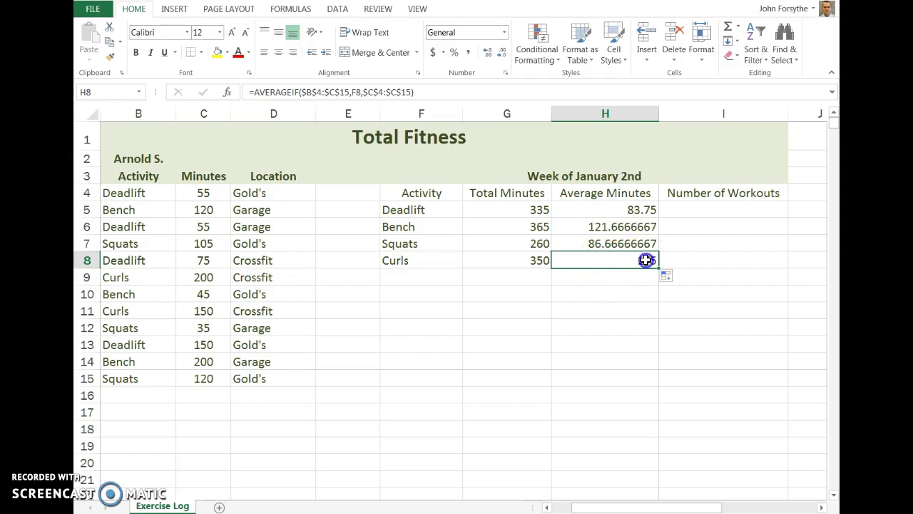
{"action": "left_click", "coordinate": [335, 93]}
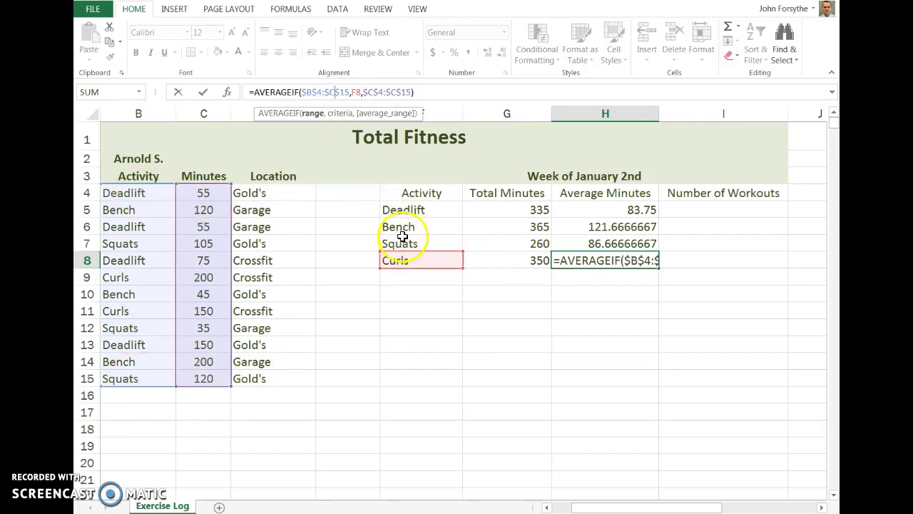
{"action": "key", "text": "Return"}
Start a =countif( formula in I5 for the number of Deadlift workouts
{"action": "left_click", "coordinate": [723, 212]}
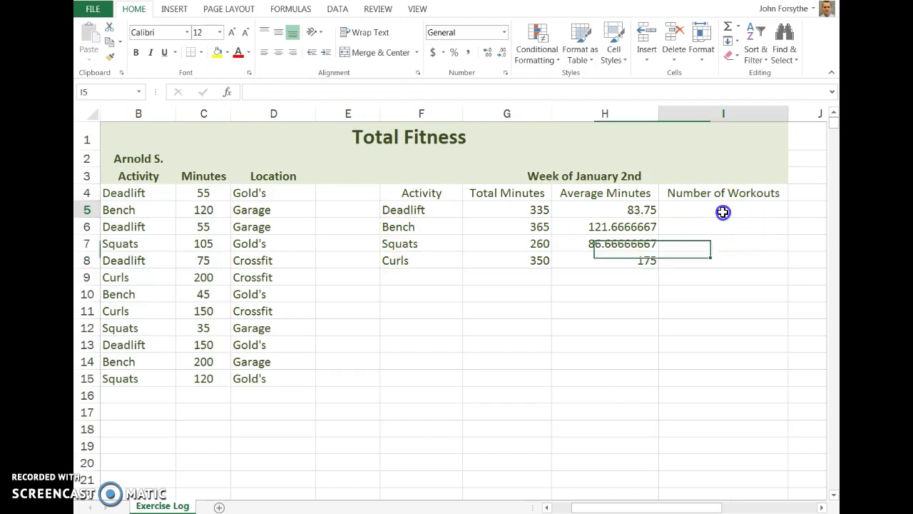
{"action": "type", "text": "=countif"}
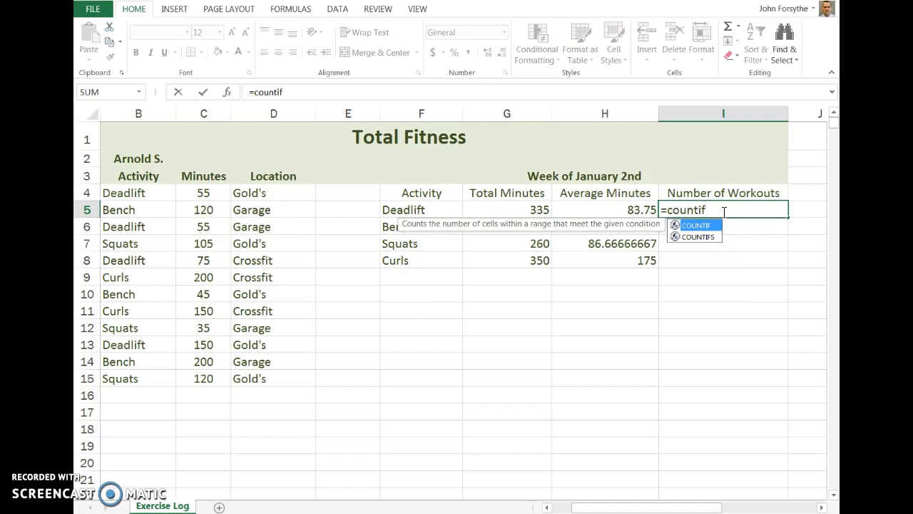
{"action": "type", "text": "("}
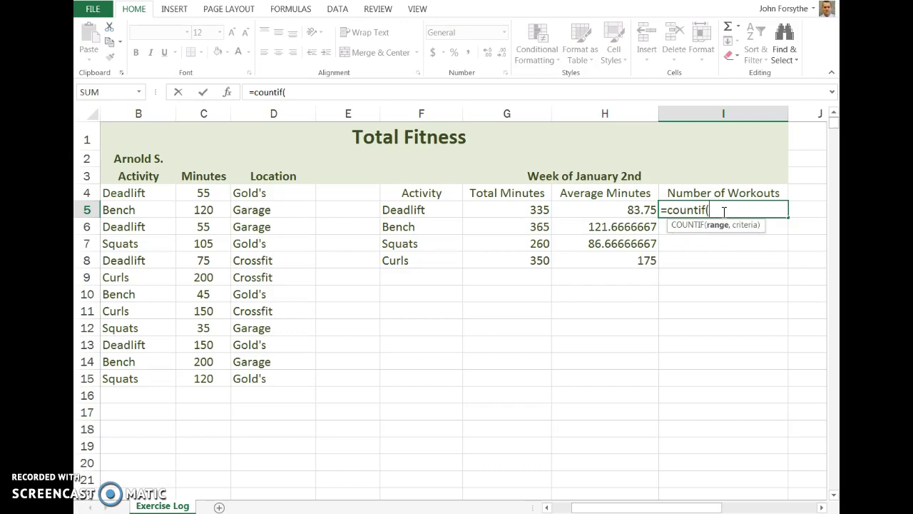
{"action": "left_click", "coordinate": [227, 92]}
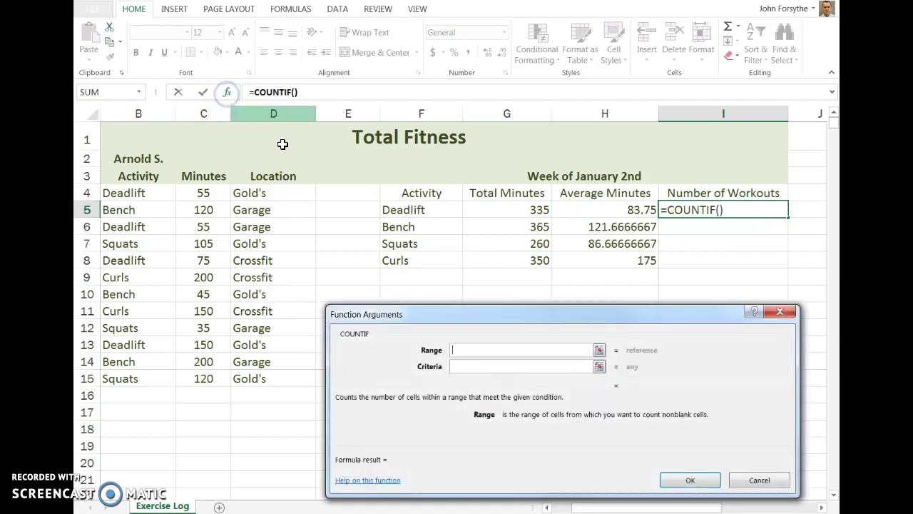
{"action": "left_click", "coordinate": [511, 379]}
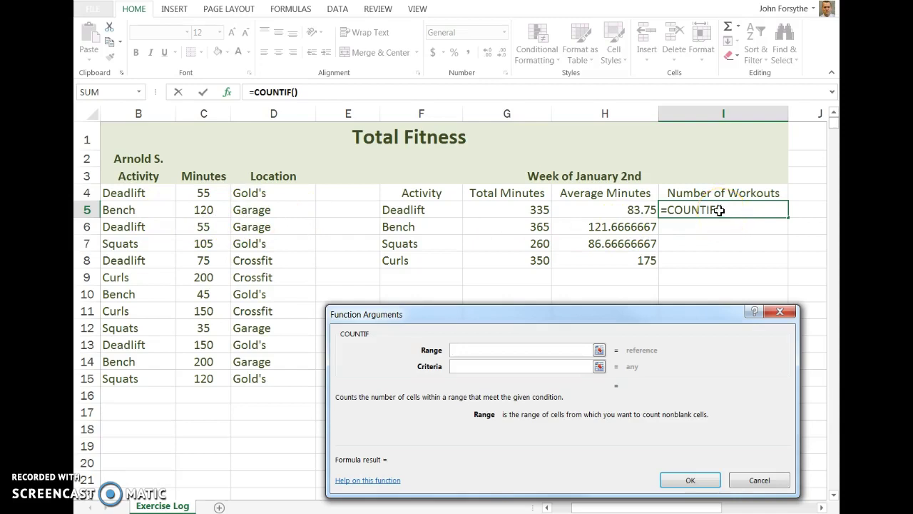
Set COUNTIF's Range to absolute $B$4:$B$15 and Criteria to F5, previewing 4
{"action": "left_click_drag", "start_coordinate": [123, 192], "coordinate": [126, 378]}
{"action": "left_click", "coordinate": [472, 367]}
{"action": "left_click", "coordinate": [423, 210]}
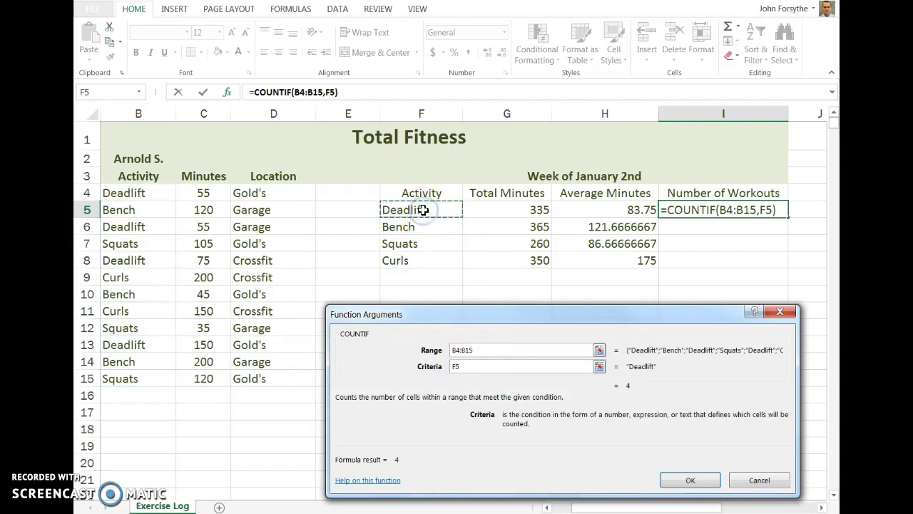
{"action": "left_click", "coordinate": [458, 348]}
{"action": "key", "text": "F4"}
{"action": "double_click", "coordinate": [477, 350]}
{"action": "key", "text": "F4"}
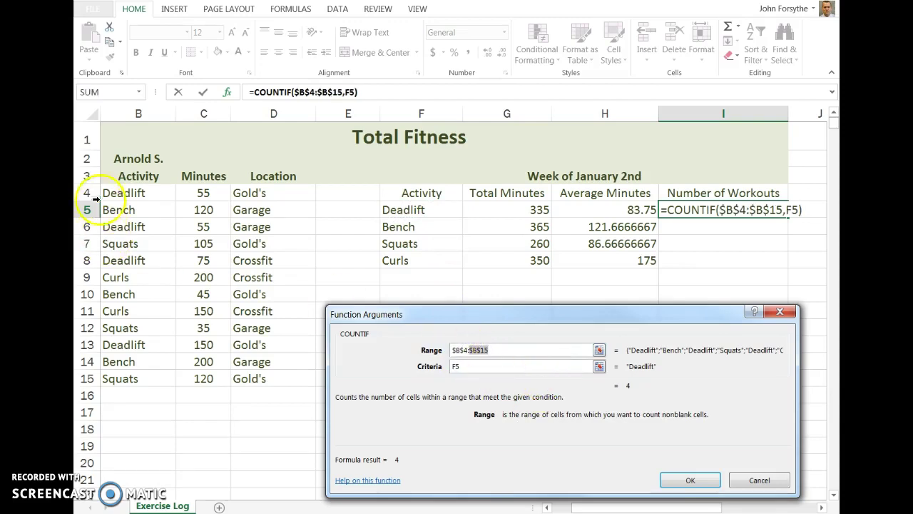
Confirm the COUNTIF and fill it down to Curls, giving Bench 3, Squats 3, Curls 2
{"action": "left_click", "coordinate": [689, 480]}
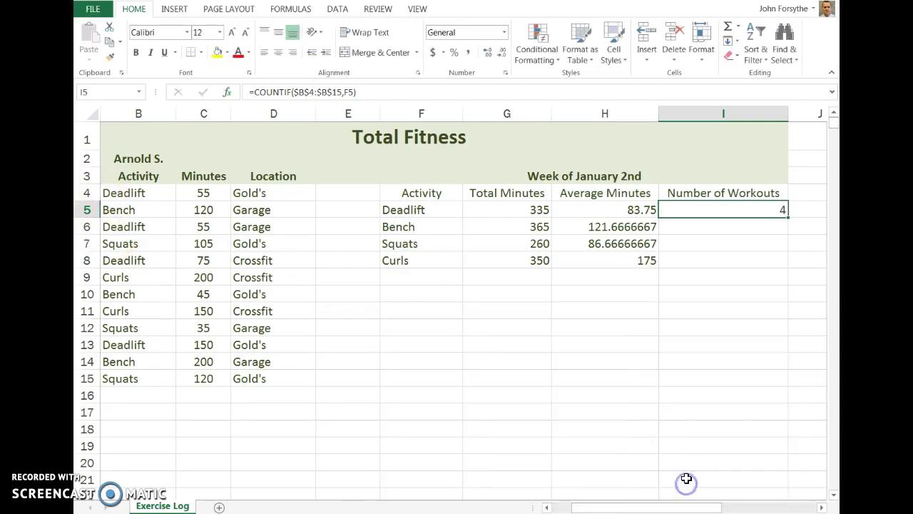
{"action": "double_click", "coordinate": [785, 217]}
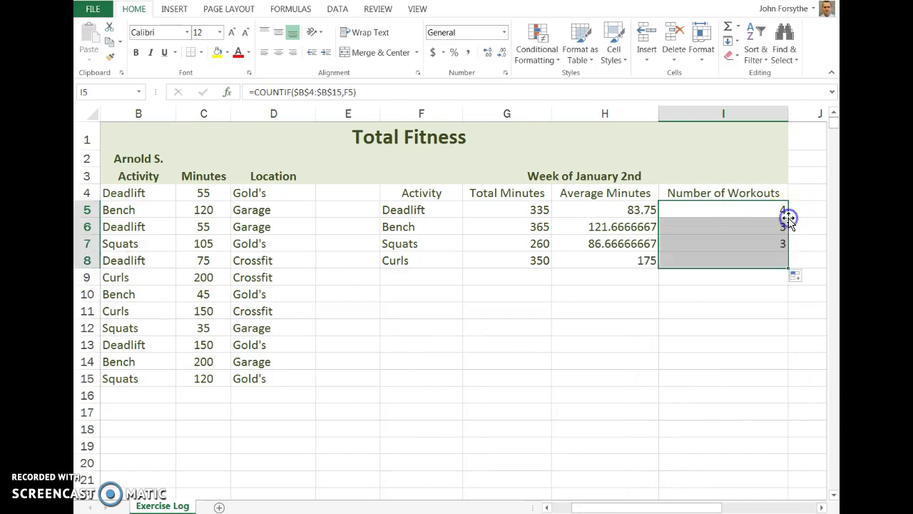
{"action": "left_click", "coordinate": [730, 237]}
{"action": "left_click", "coordinate": [742, 259]}
{"action": "left_click", "coordinate": [333, 92]}
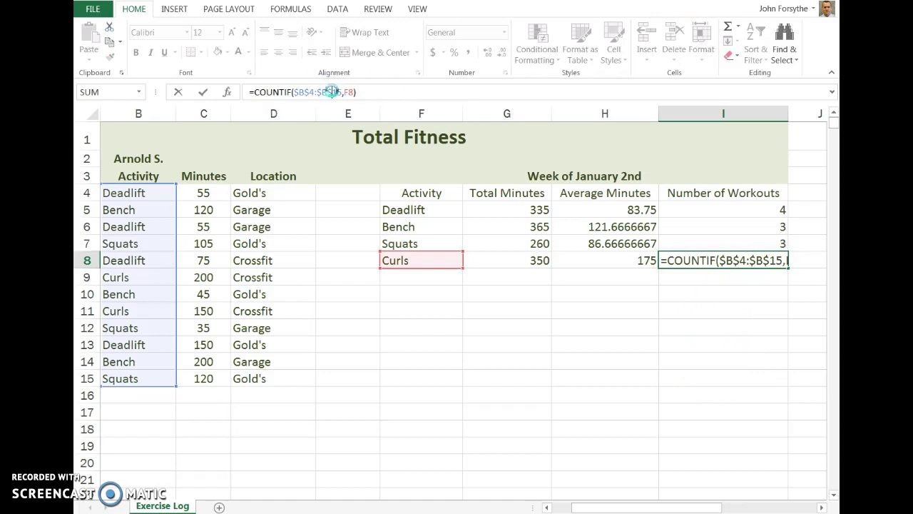
{"action": "key", "text": "Return"}
Review the Deadlift SUMIF, AVERAGEIF and COUNTIF formulas in G5, H5 and I5
{"action": "left_click", "coordinate": [602, 363]}
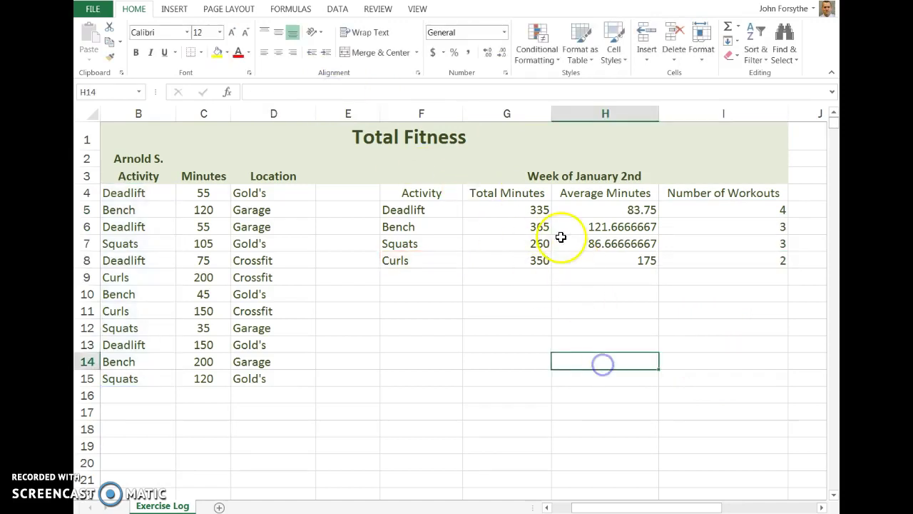
{"action": "left_click", "coordinate": [525, 209]}
{"action": "left_click", "coordinate": [611, 215]}
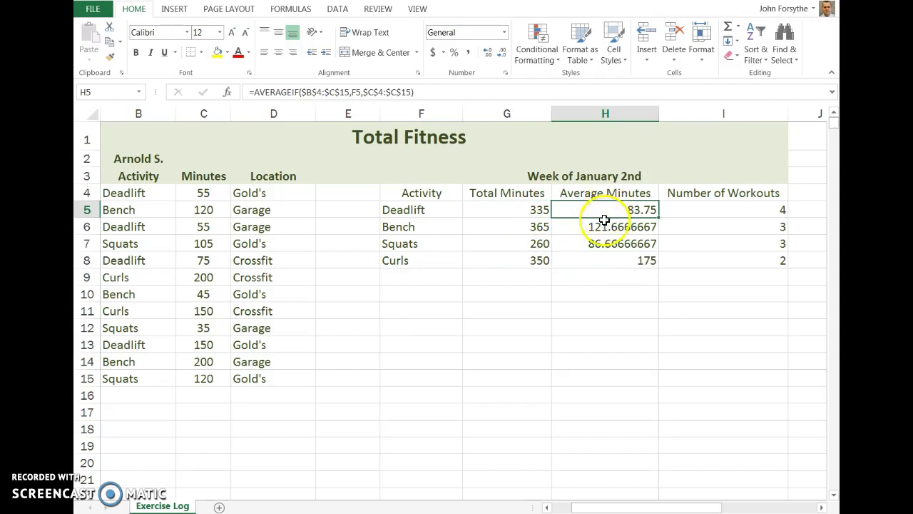
{"action": "left_click", "coordinate": [528, 208]}
{"action": "left_click", "coordinate": [564, 210]}
{"action": "left_click", "coordinate": [543, 210]}
{"action": "left_click", "coordinate": [553, 210]}
{"action": "left_click", "coordinate": [547, 210]}
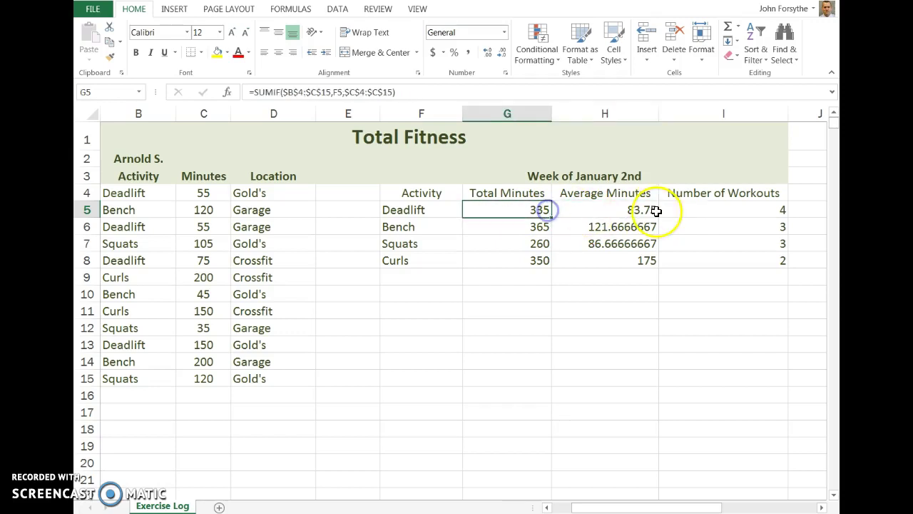
{"action": "left_click", "coordinate": [710, 211]}
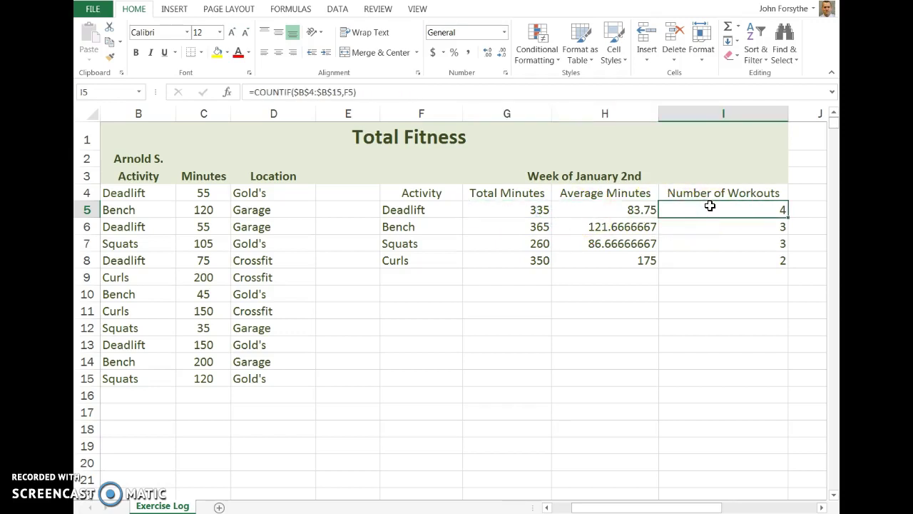
{"action": "left_click_drag", "start_coordinate": [123, 192], "coordinate": [207, 378]}
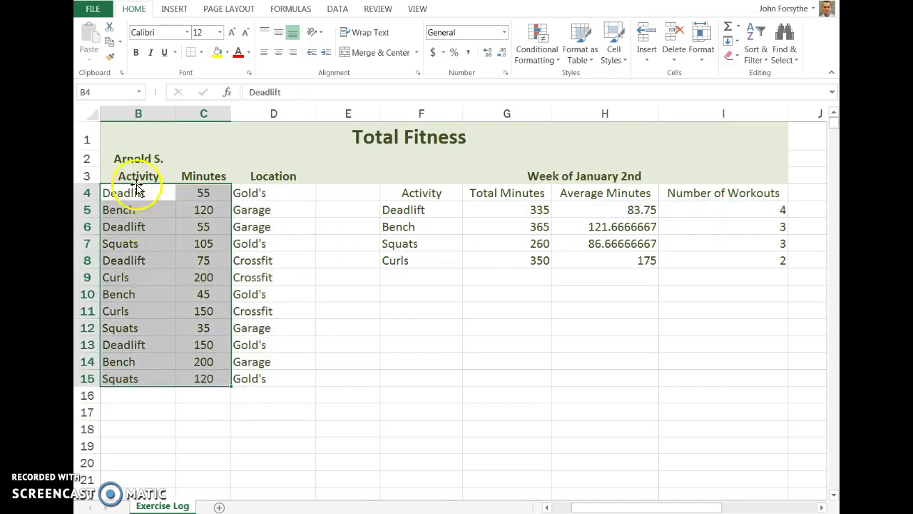
{"action": "left_click_drag", "start_coordinate": [134, 194], "coordinate": [139, 377]}
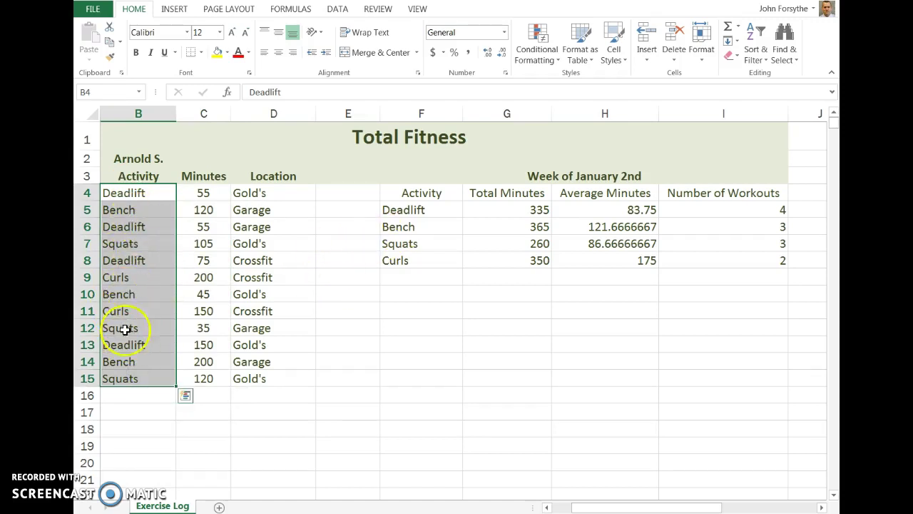
{"action": "key", "text": "Return"}
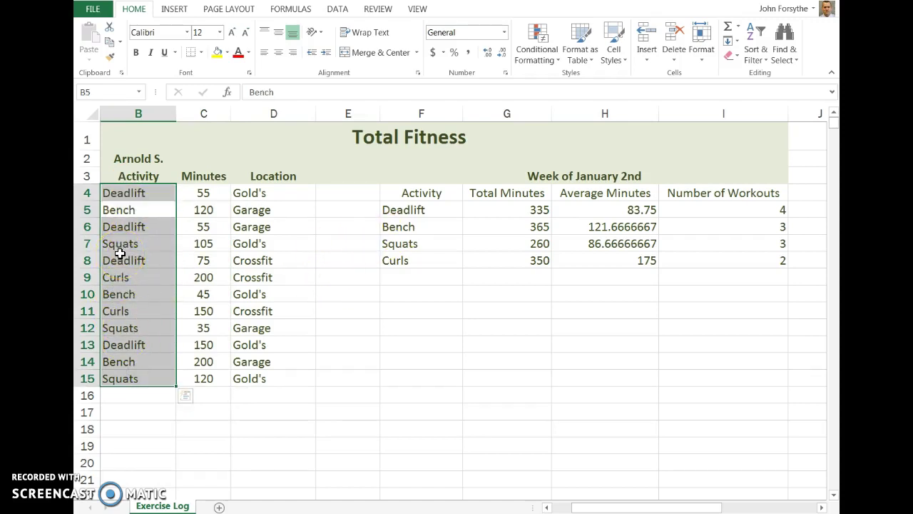
{"action": "left_click", "coordinate": [429, 275]}
{"action": "left_click", "coordinate": [750, 210]}
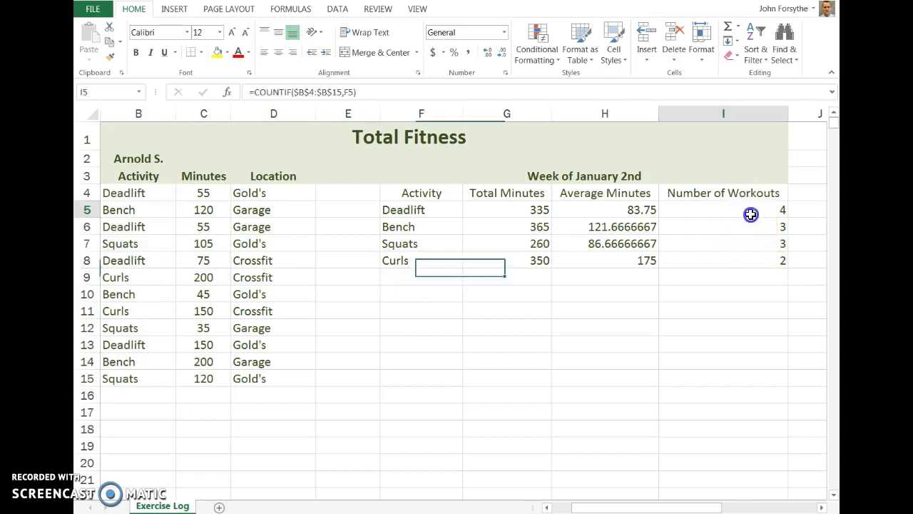
{"action": "left_click", "coordinate": [415, 278]}
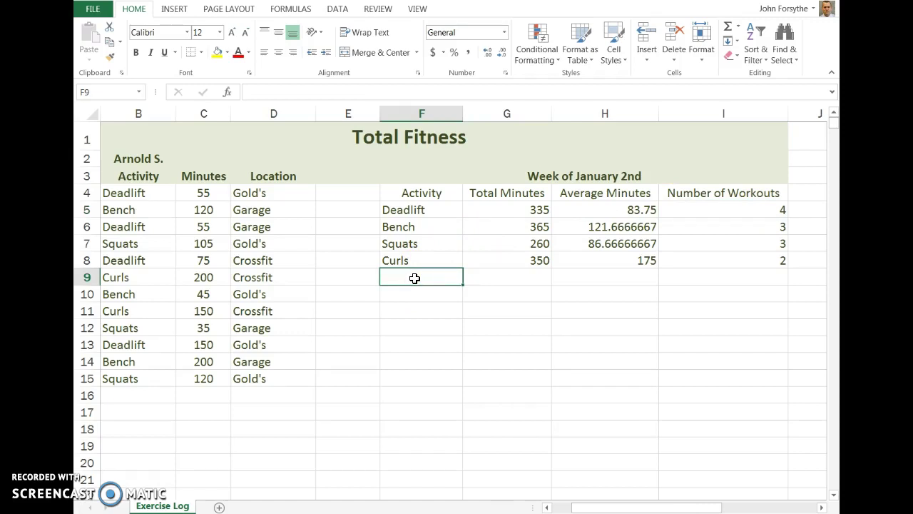
Label F9 'Deadlift at Gold's', autofit column F, and select the row's result cells G9:I9
{"action": "type", "text": "Dea"}
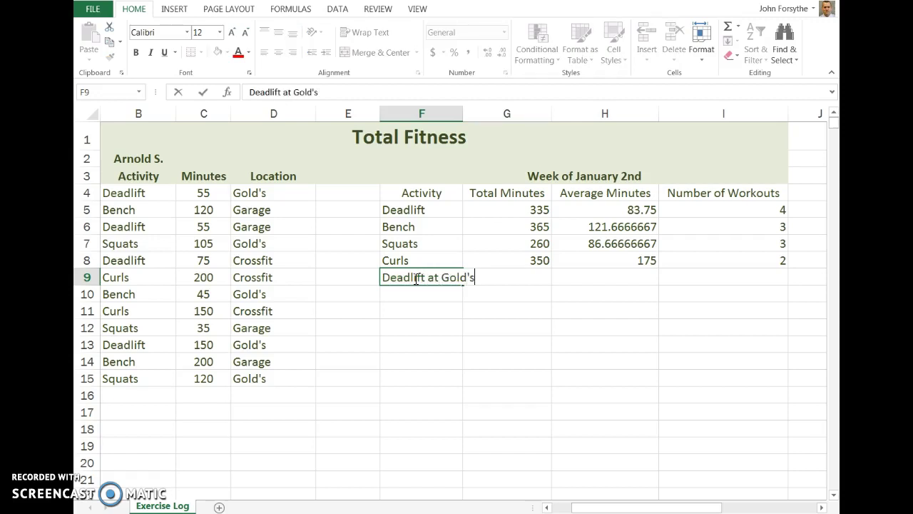
{"action": "type", "text": "dlift at Gold's"}
{"action": "key", "text": "Return"}
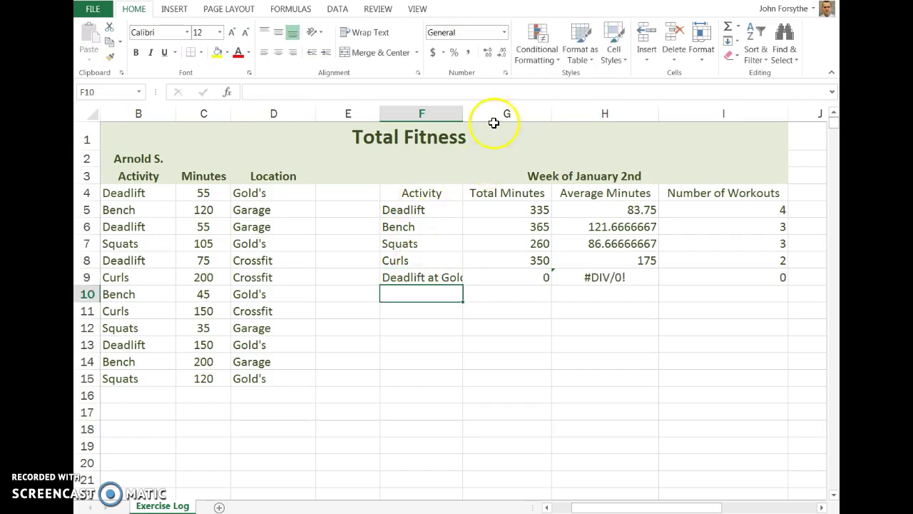
{"action": "double_click", "coordinate": [466, 107]}
{"action": "left_click_drag", "start_coordinate": [545, 278], "coordinate": [796, 275]}
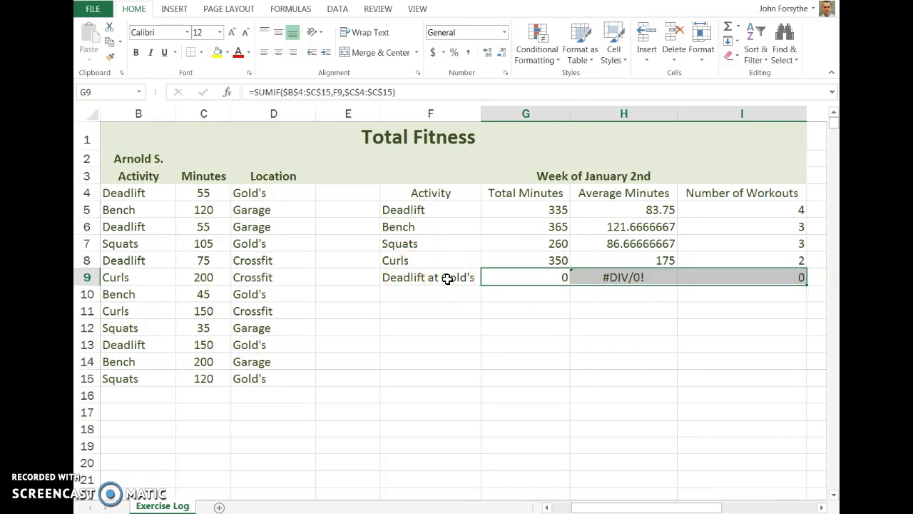
Delete the copied 0, #DIV/0! and 0 results from G9:I9
{"action": "key", "text": "Delete"}
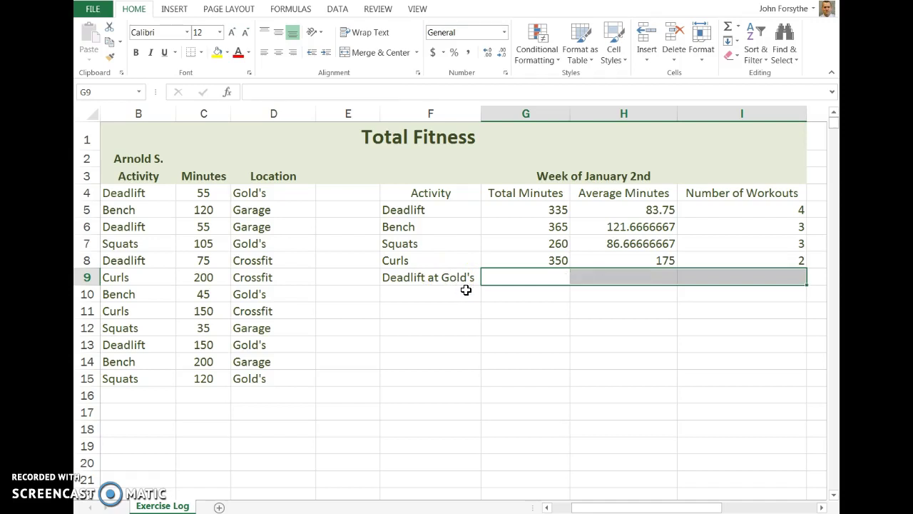
{"action": "left_click", "coordinate": [528, 291]}
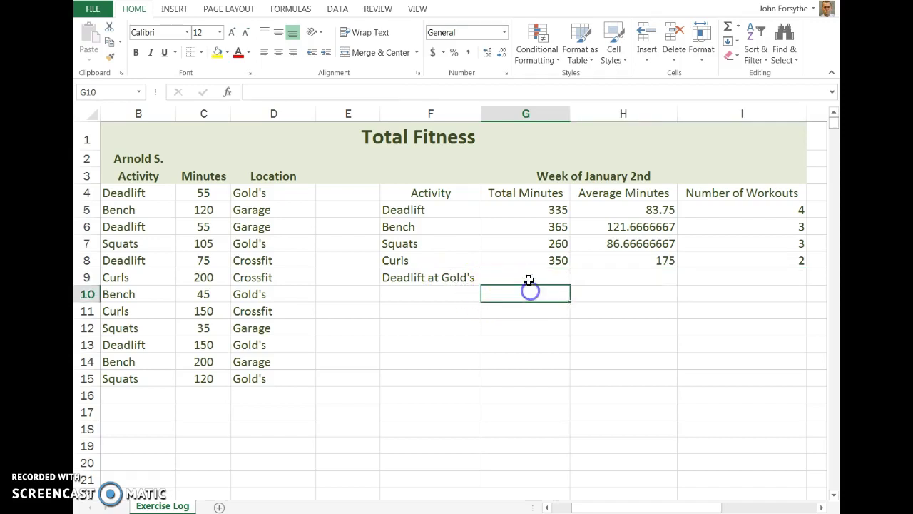
{"action": "left_click", "coordinate": [449, 277]}
{"action": "left_click_drag", "start_coordinate": [534, 279], "coordinate": [699, 279]}
{"action": "left_click", "coordinate": [519, 274]}
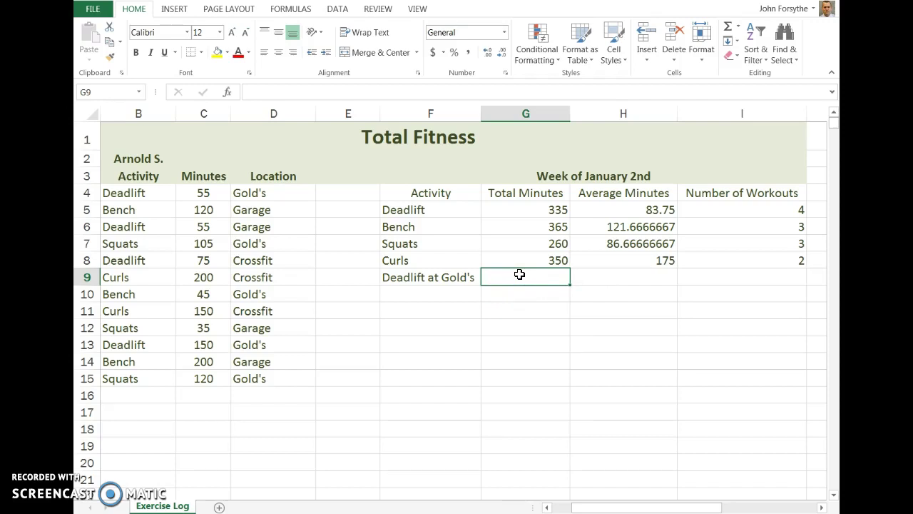
{"action": "left_click", "coordinate": [509, 269]}
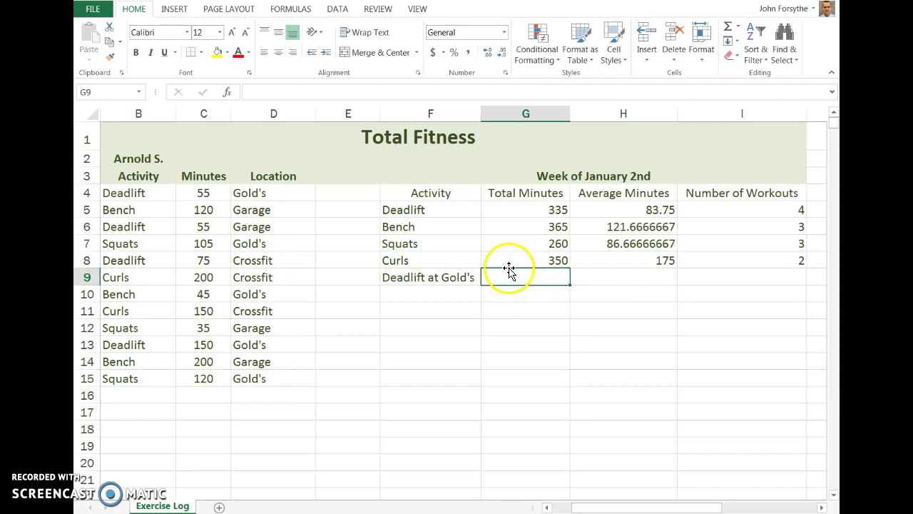
{"action": "left_click", "coordinate": [446, 277]}
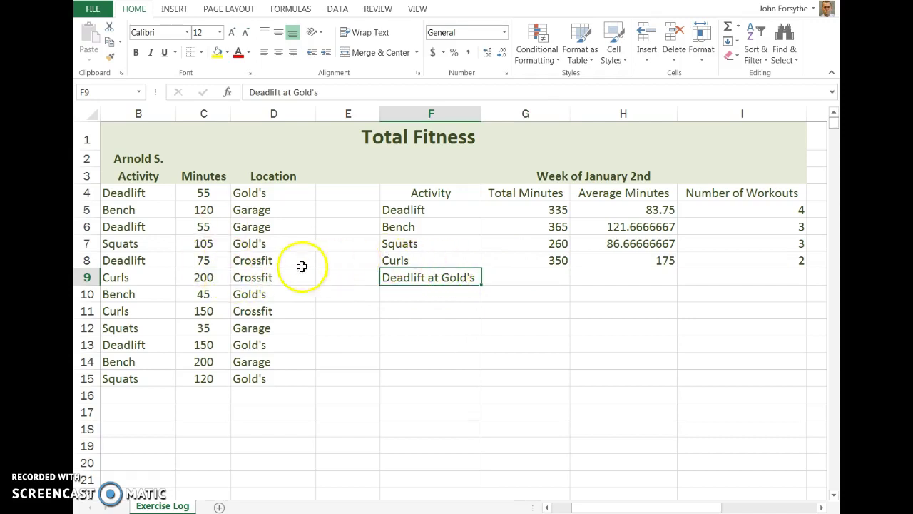
Highlight the Activity, Location and Minutes columns to explain the data, then select G9
{"action": "left_click_drag", "start_coordinate": [127, 193], "coordinate": [141, 377]}
{"action": "left_click_drag", "start_coordinate": [279, 189], "coordinate": [286, 375]}
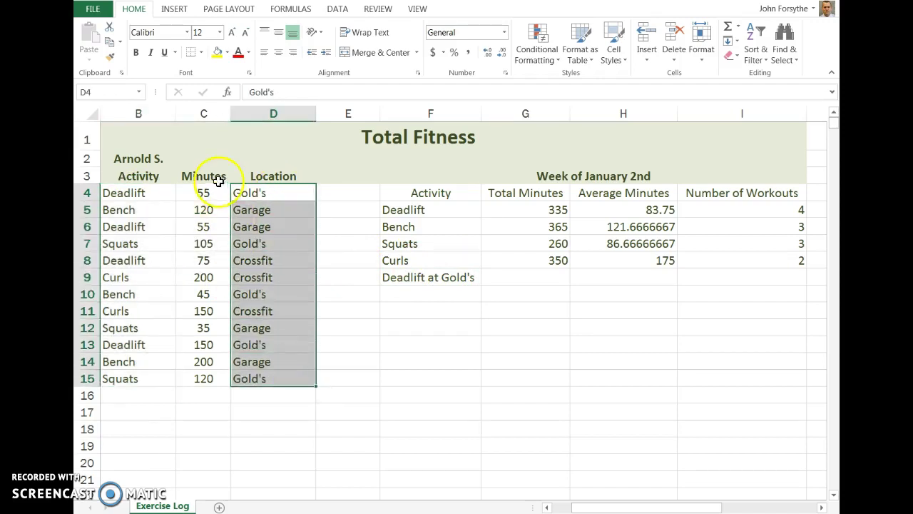
{"action": "left_click_drag", "start_coordinate": [205, 188], "coordinate": [207, 379]}
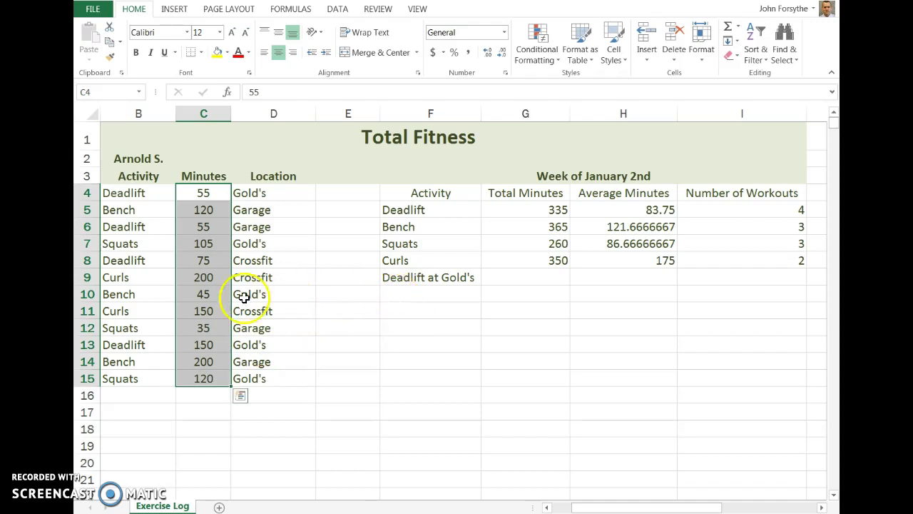
{"action": "left_click_drag", "start_coordinate": [127, 194], "coordinate": [143, 374]}
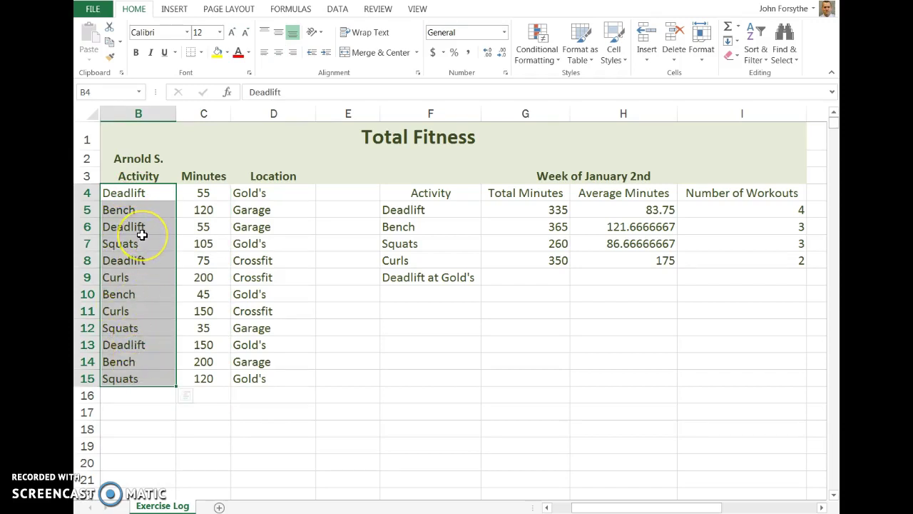
{"action": "left_click", "coordinate": [503, 277]}
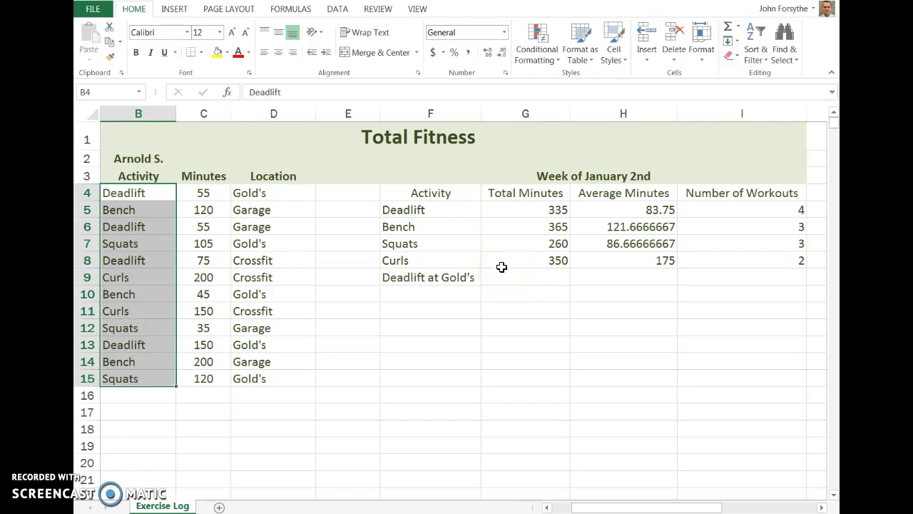
Start a SUMIFS formula in G9 with C4:C15 as the sum range
{"action": "left_click", "coordinate": [555, 277]}
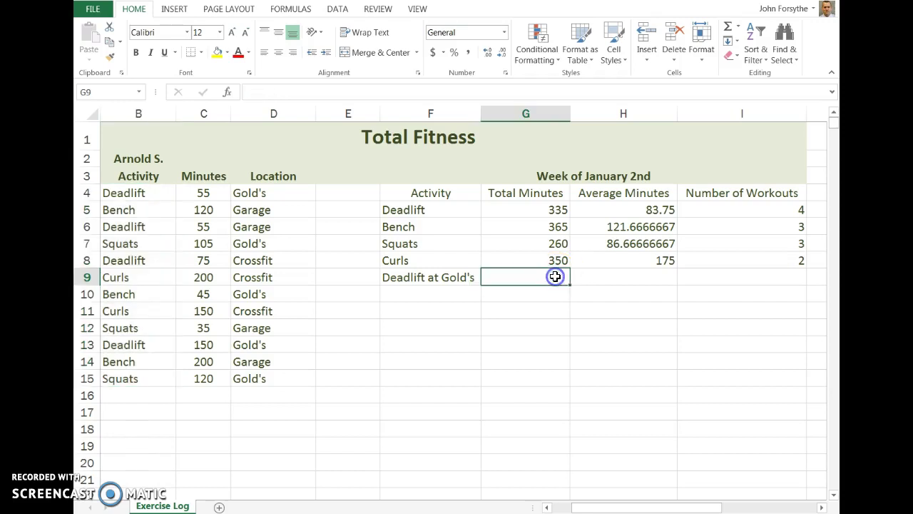
{"action": "type", "text": "=sum"}
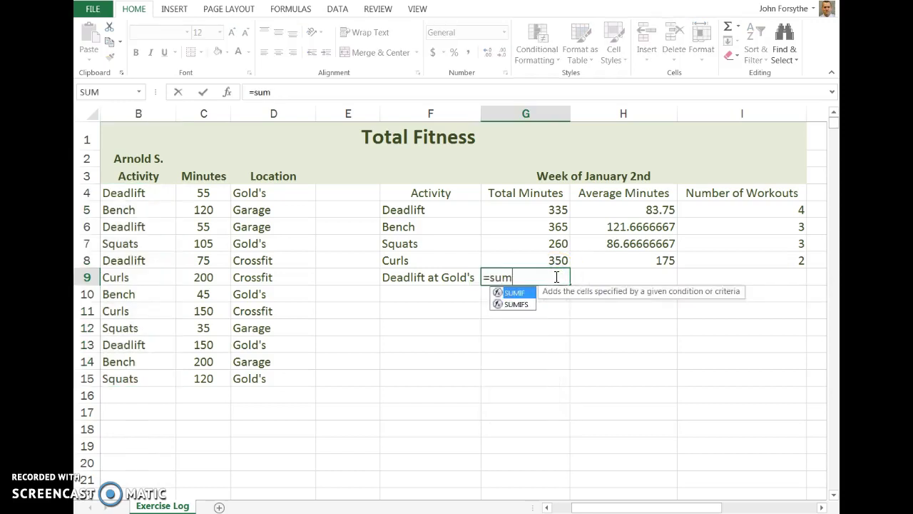
{"action": "type", "text": "ifs("}
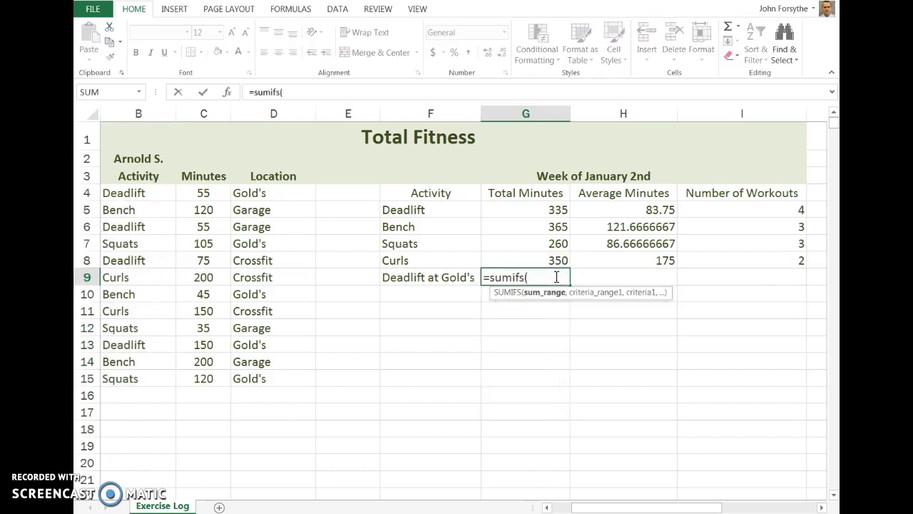
{"action": "left_click", "coordinate": [233, 96]}
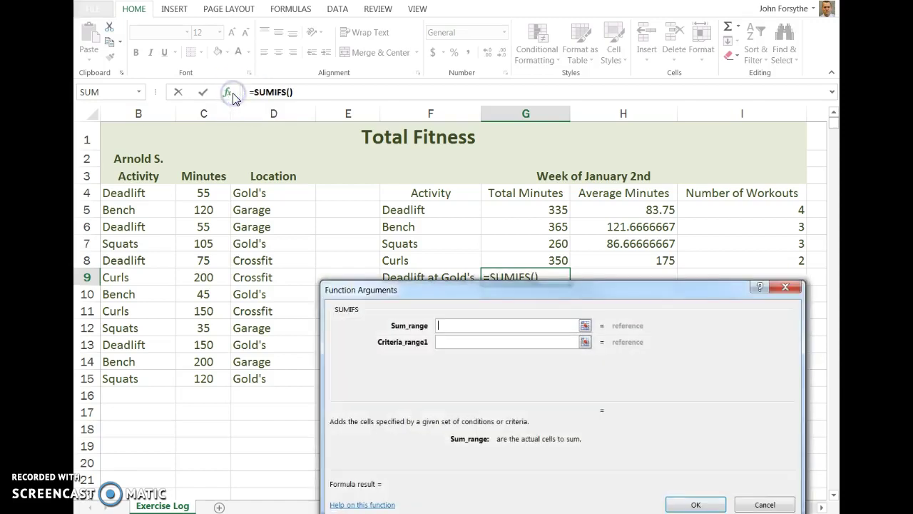
{"action": "left_click_drag", "start_coordinate": [514, 293], "coordinate": [555, 236]}
{"action": "left_click", "coordinate": [487, 268]}
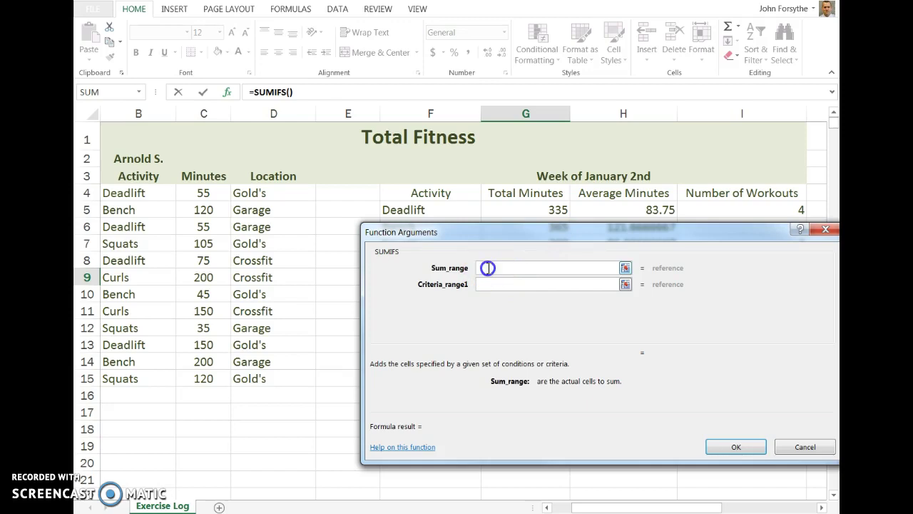
{"action": "left_click_drag", "start_coordinate": [190, 192], "coordinate": [190, 380]}
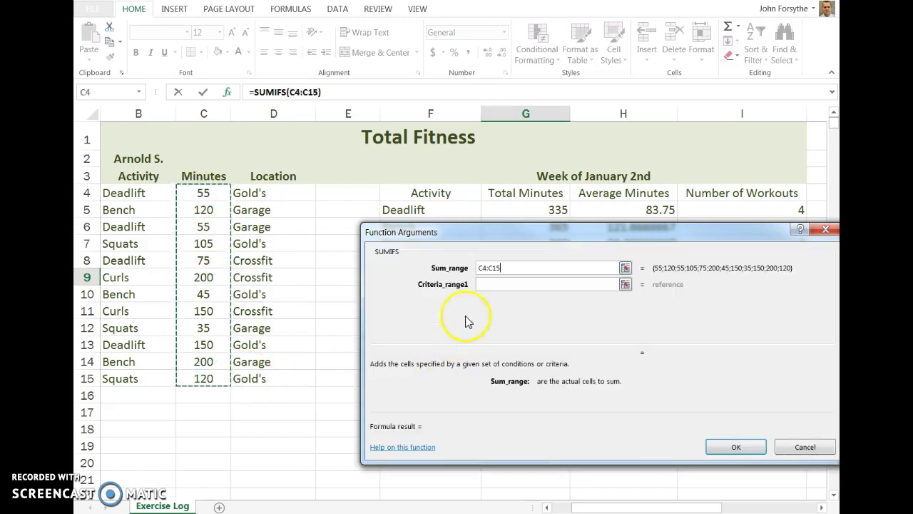
Set B4:B15 as the first criteria range, undoing an accidental absolute reference
{"action": "left_click", "coordinate": [486, 283]}
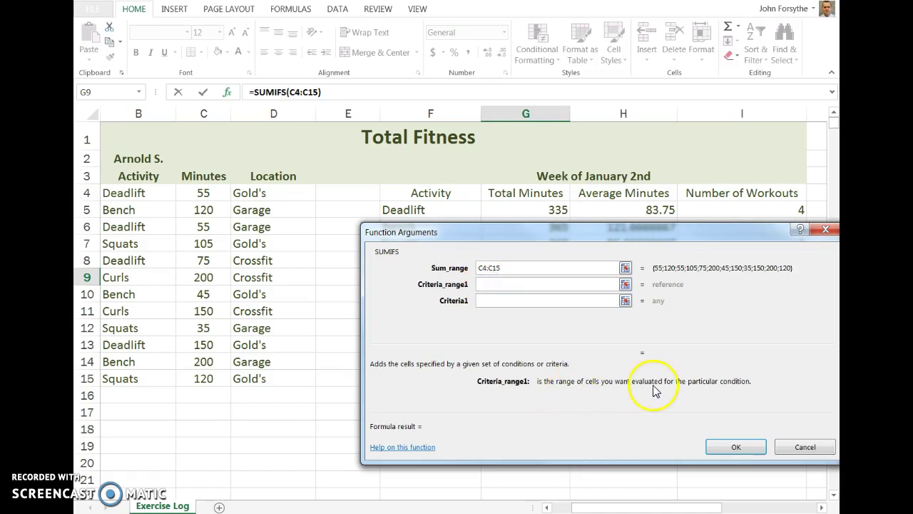
{"action": "left_click_drag", "start_coordinate": [125, 189], "coordinate": [132, 376]}
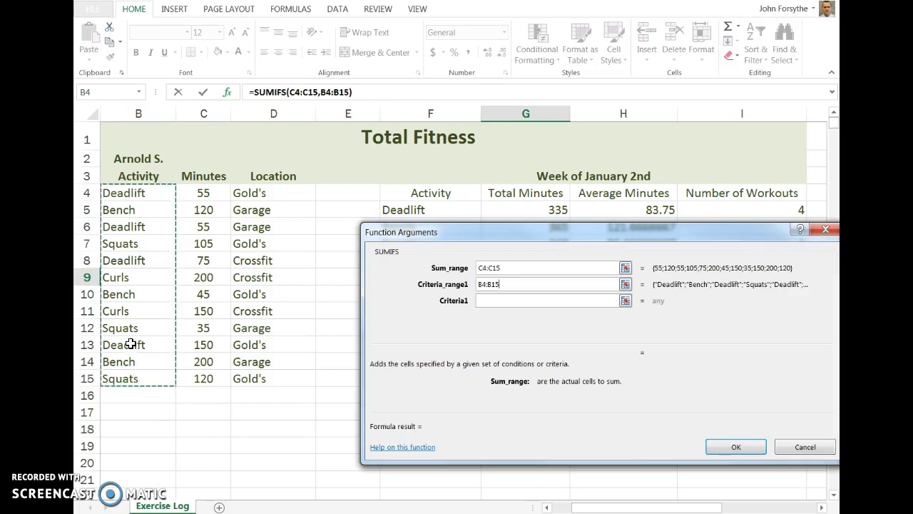
{"action": "key", "text": "F4"}
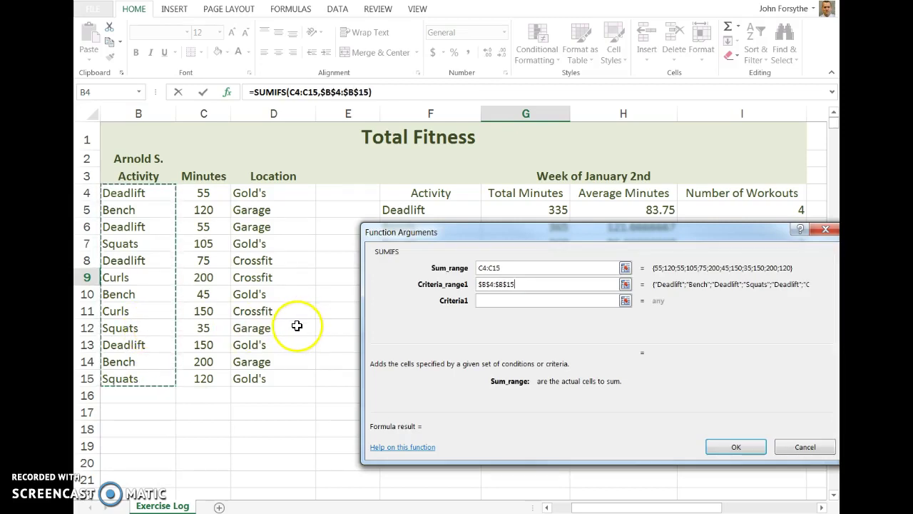
{"action": "key", "text": "BackSpace"}
{"action": "key", "text": "BackSpace"}
{"action": "key", "text": "BackSpace"}
{"action": "key", "text": "BackSpace"}
{"action": "key", "text": "BackSpace"}
{"action": "key", "text": "BackSpace"}
{"action": "key", "text": "BackSpace"}
{"action": "key", "text": "BackSpace"}
{"action": "key", "text": "BackSpace"}
{"action": "key", "text": "BackSpace"}
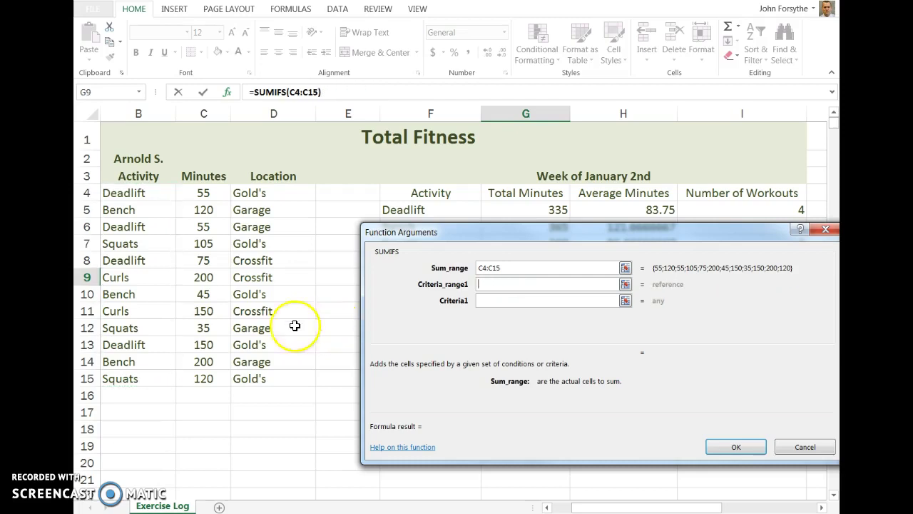
{"action": "left_click_drag", "start_coordinate": [124, 192], "coordinate": [161, 366]}
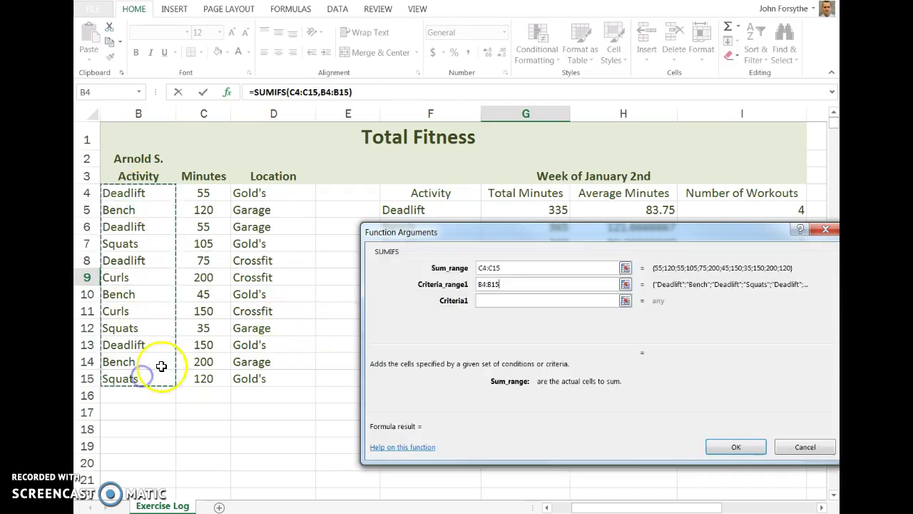
{"action": "left_click", "coordinate": [491, 301]}
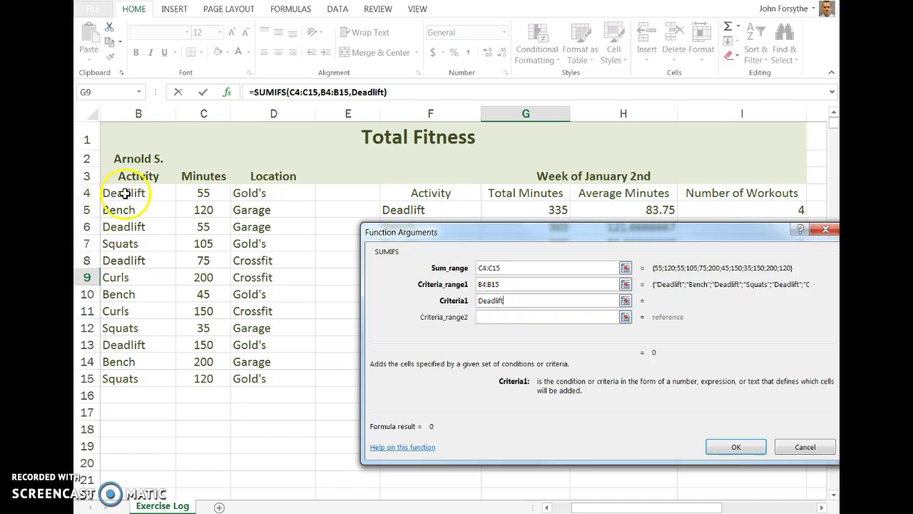
Add the Deadlift criterion and D4:D15 with Gold's, so G9 shows 205
{"action": "left_click", "coordinate": [504, 316]}
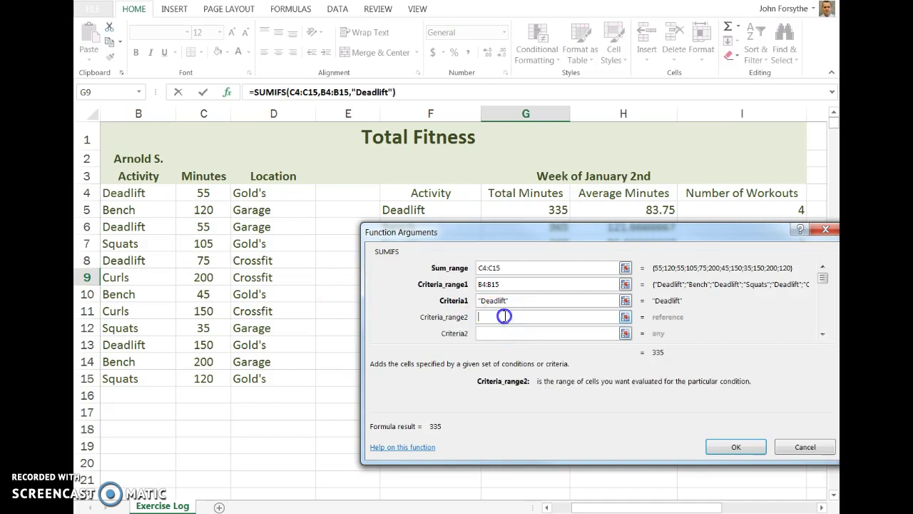
{"action": "left_click_drag", "start_coordinate": [255, 192], "coordinate": [269, 379]}
{"action": "left_click", "coordinate": [516, 332]}
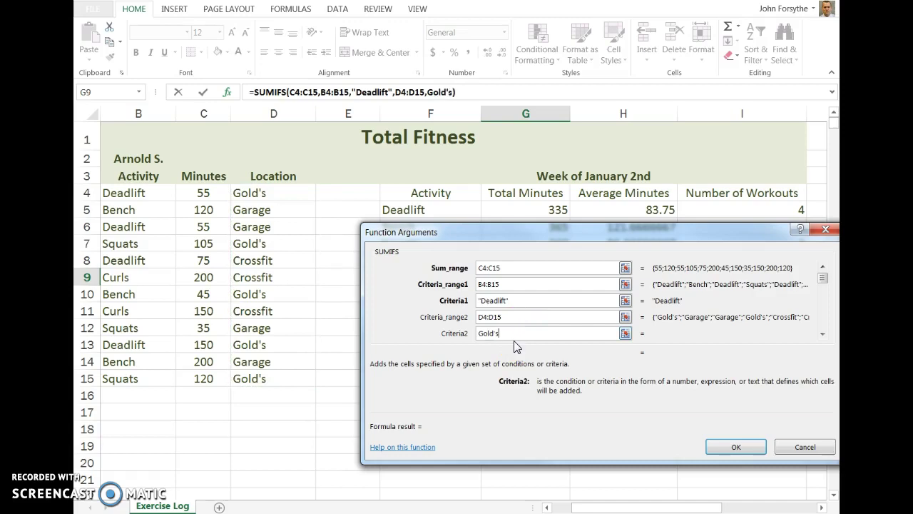
{"action": "key", "text": "Tab"}
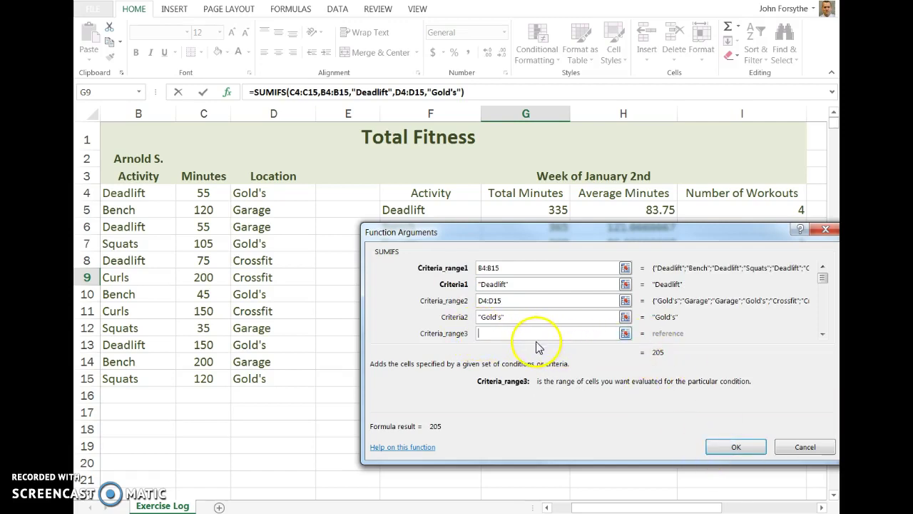
{"action": "left_click", "coordinate": [595, 316]}
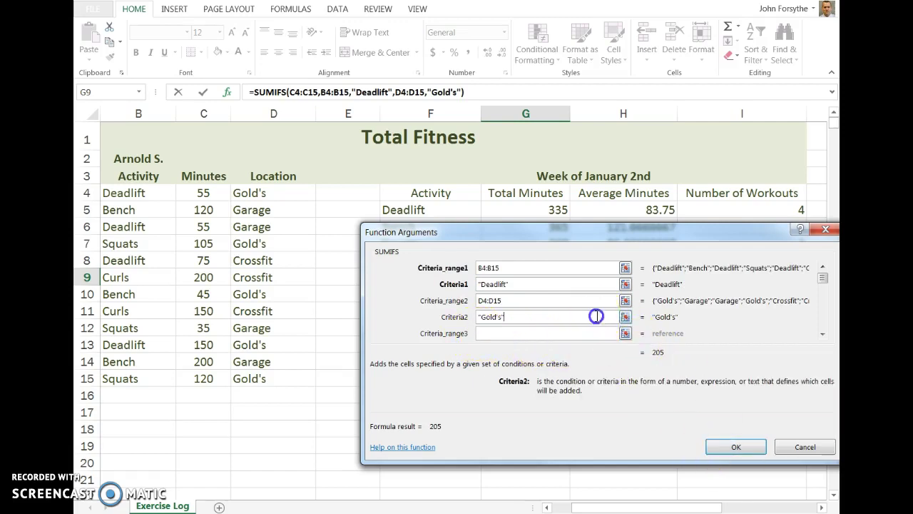
{"action": "left_click", "coordinate": [750, 448]}
{"action": "left_click", "coordinate": [546, 279]}
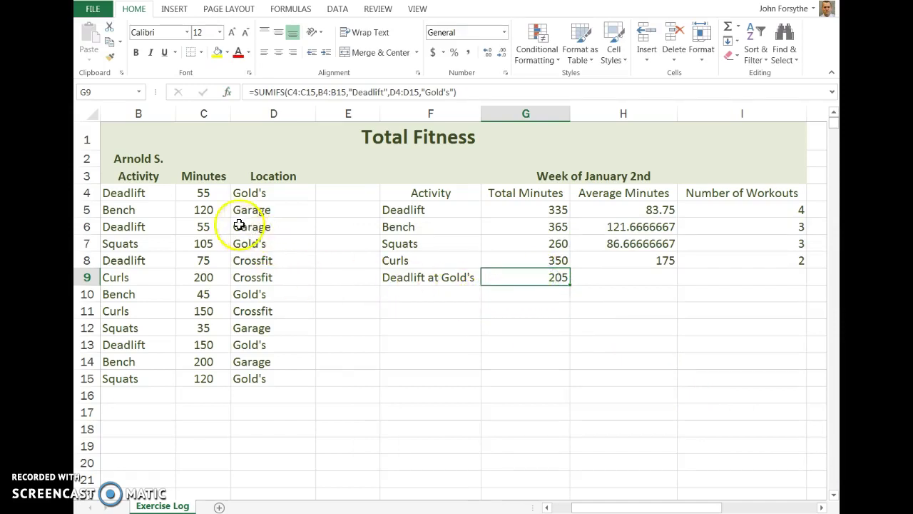
{"action": "left_click_drag", "start_coordinate": [140, 194], "coordinate": [272, 194]}
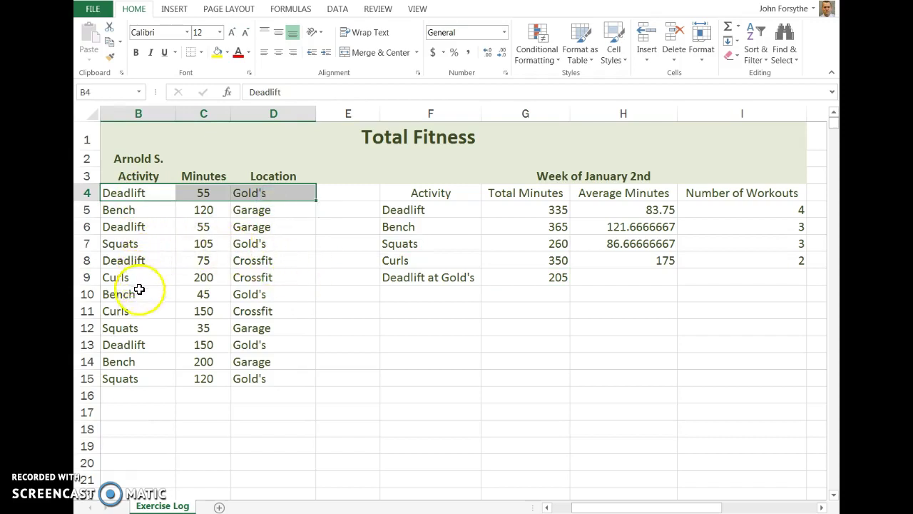
{"action": "left_click_drag", "start_coordinate": [131, 346], "coordinate": [256, 344]}
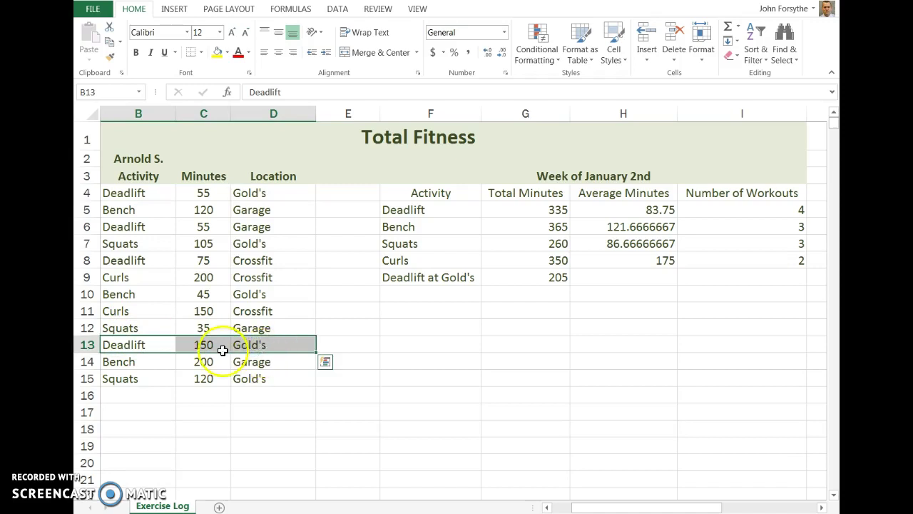
{"action": "left_click", "coordinate": [546, 277]}
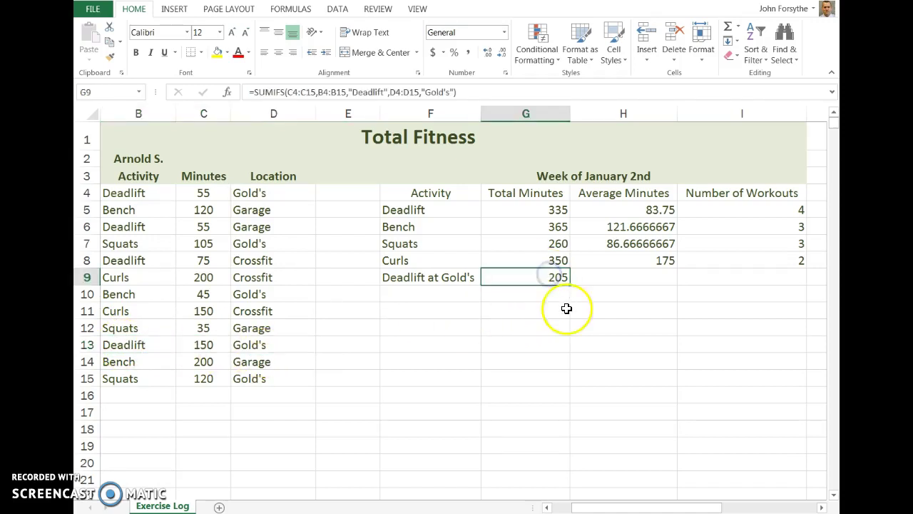
{"action": "left_click", "coordinate": [584, 280]}
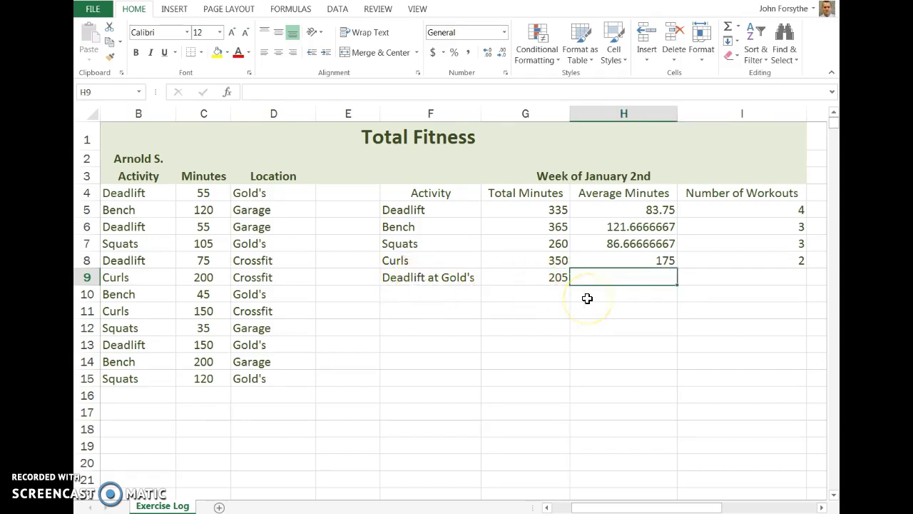
Try an AVERAGEIF formula, read its argument descriptions, and cancel it
{"action": "type", "text": "=averageif("}
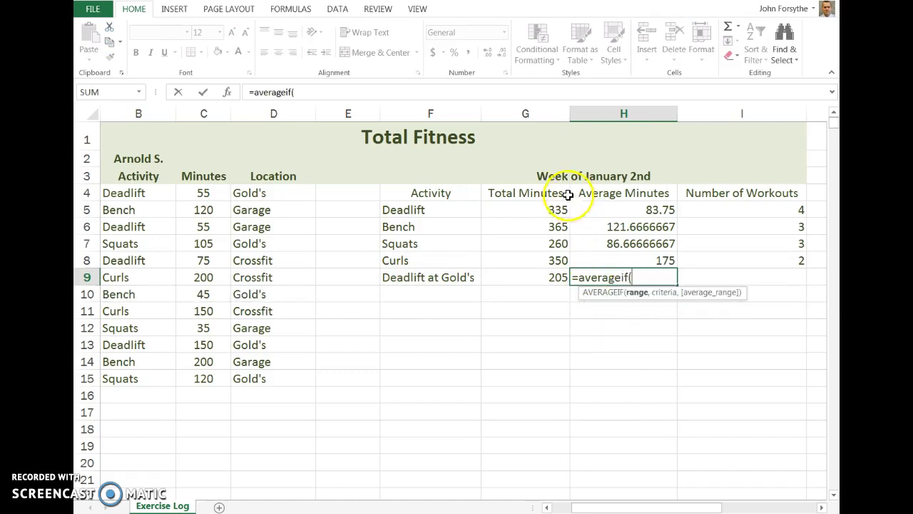
{"action": "left_click", "coordinate": [227, 92]}
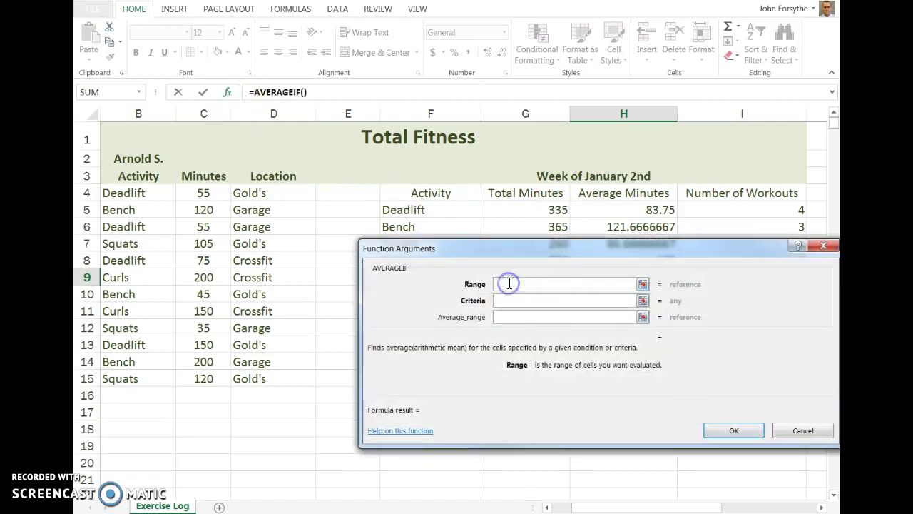
{"action": "left_click", "coordinate": [547, 304]}
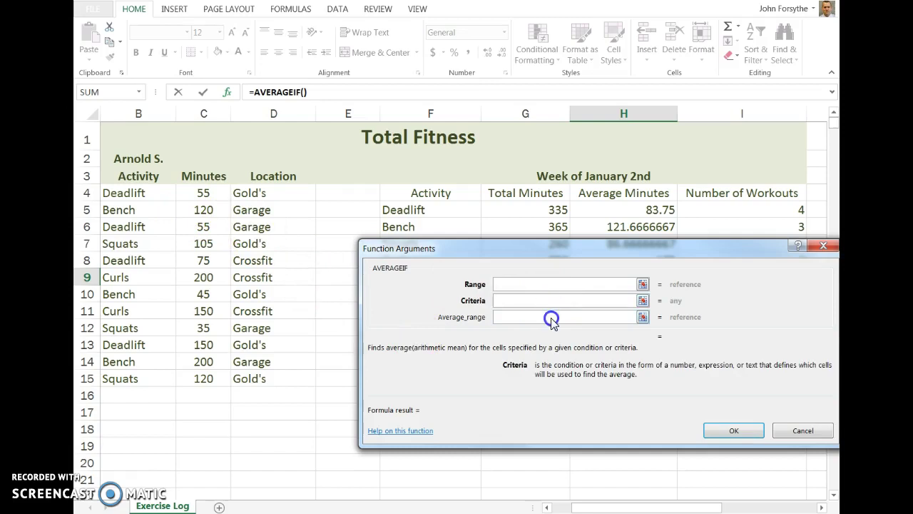
{"action": "left_click", "coordinate": [552, 318]}
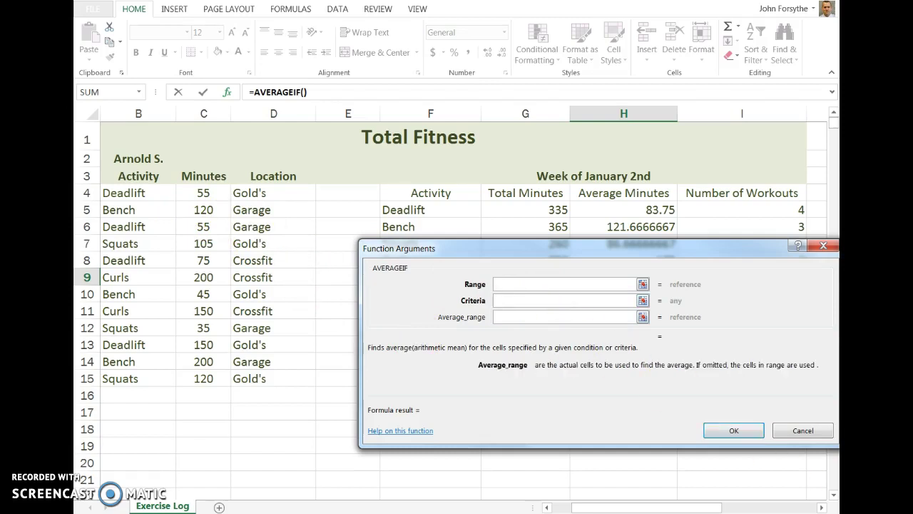
{"action": "left_click", "coordinate": [813, 431]}
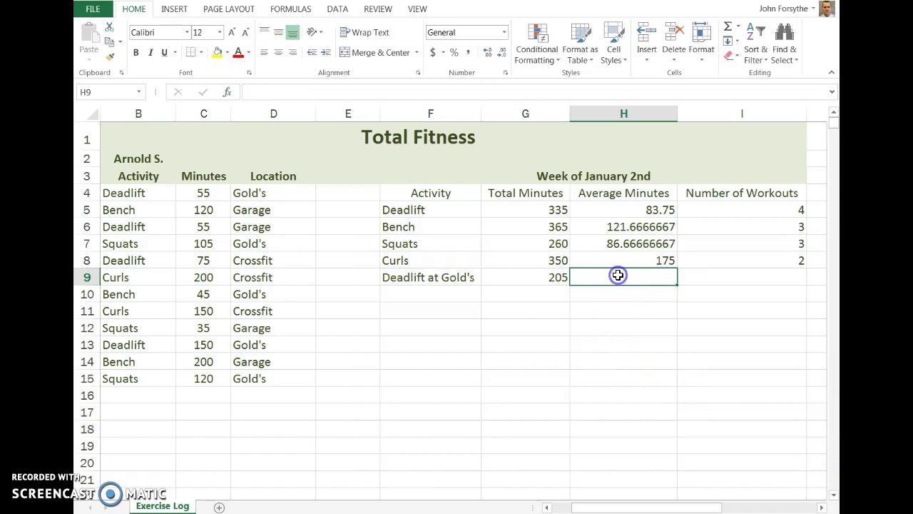
Start AVERAGEIFS in H9 averaging C4:C15, with B4:B15 and Deadlift as the first criteria
{"action": "type", "text": "=average"}
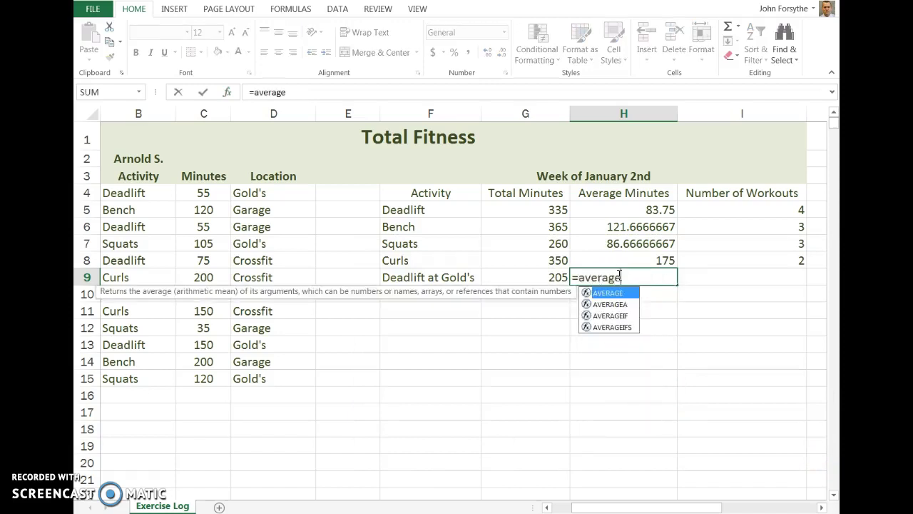
{"action": "type", "text": "ifs("}
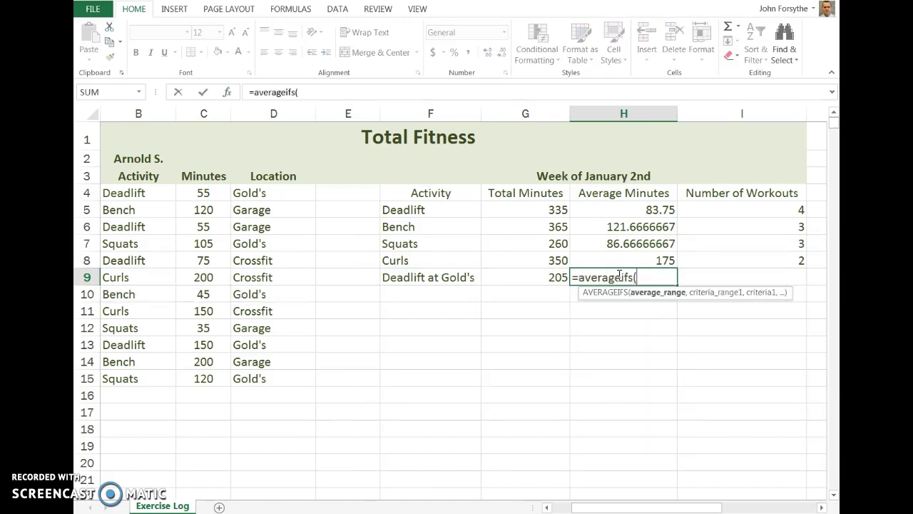
{"action": "left_click", "coordinate": [227, 92]}
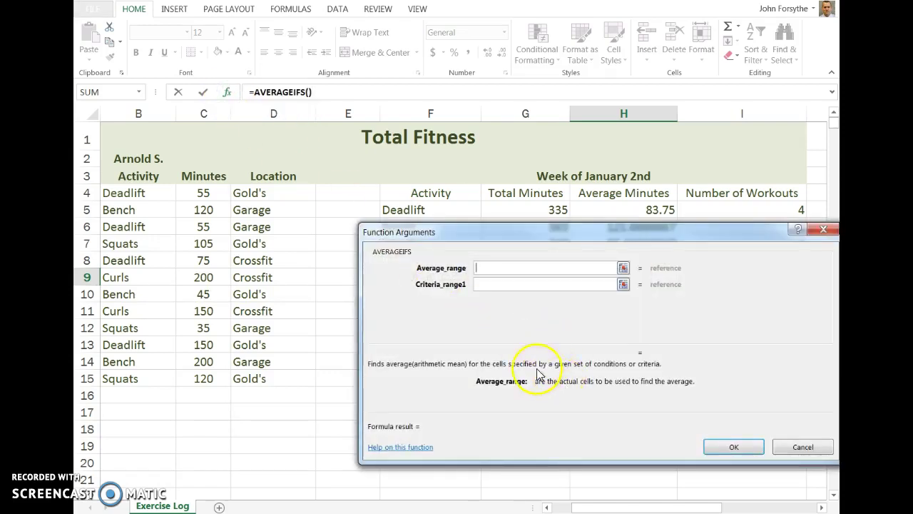
{"action": "left_click_drag", "start_coordinate": [193, 192], "coordinate": [207, 379]}
{"action": "left_click", "coordinate": [496, 284]}
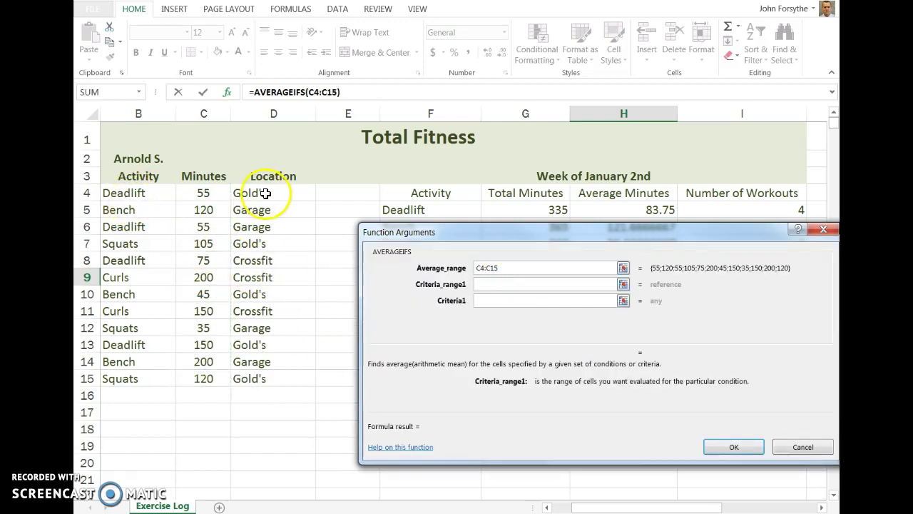
{"action": "left_click_drag", "start_coordinate": [154, 199], "coordinate": [142, 379]}
{"action": "left_click", "coordinate": [533, 300]}
{"action": "type", "text": "Deadlift"}
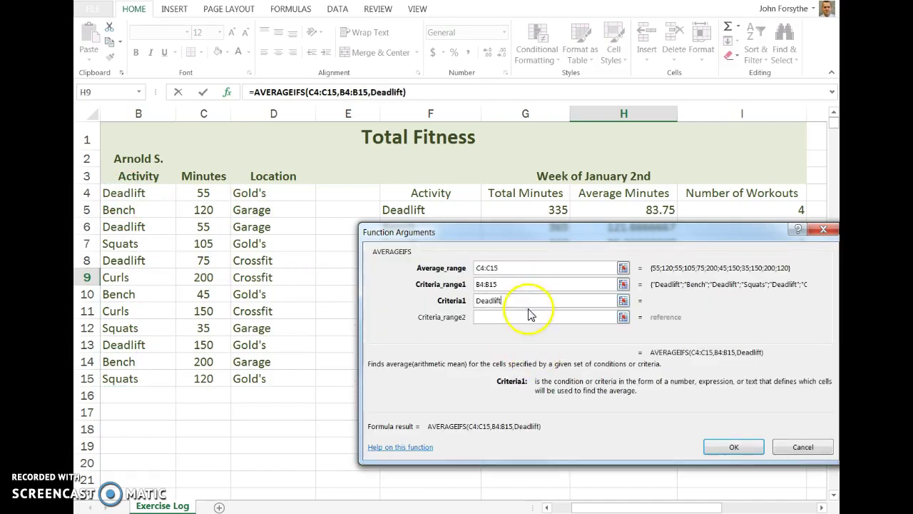
Add D4:D15 with Gold's as second criteria, giving 102.5, and review the formula
{"action": "left_click", "coordinate": [523, 319]}
{"action": "left_click_drag", "start_coordinate": [264, 198], "coordinate": [270, 375]}
{"action": "left_click", "coordinate": [518, 333]}
{"action": "type", "text": "Gold's"}
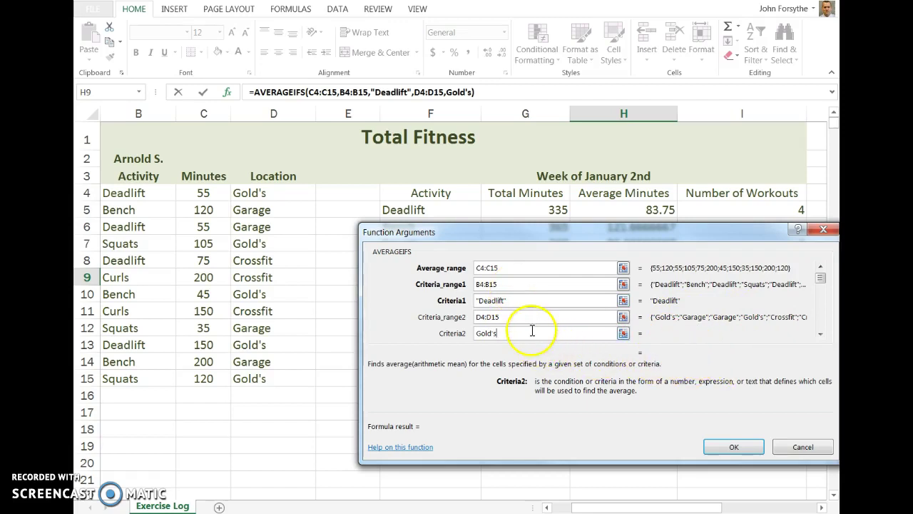
{"action": "key", "text": "Tab"}
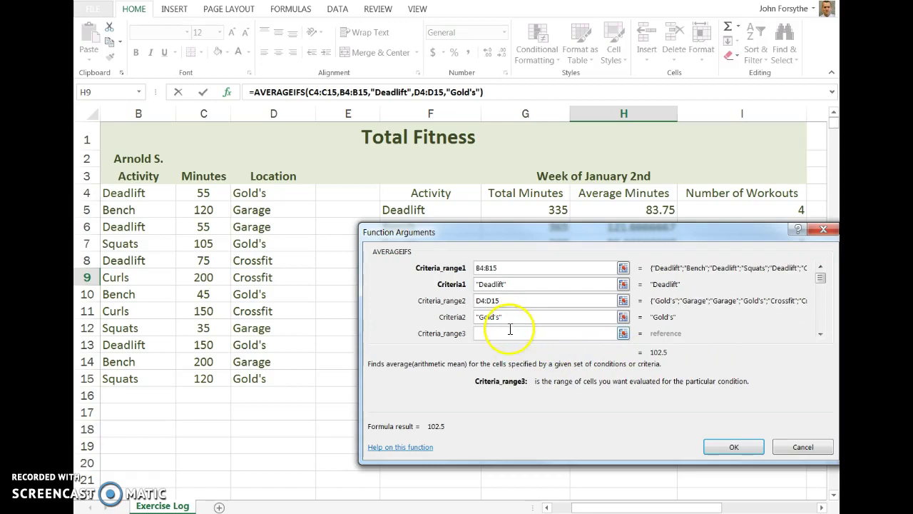
{"action": "left_click", "coordinate": [722, 446]}
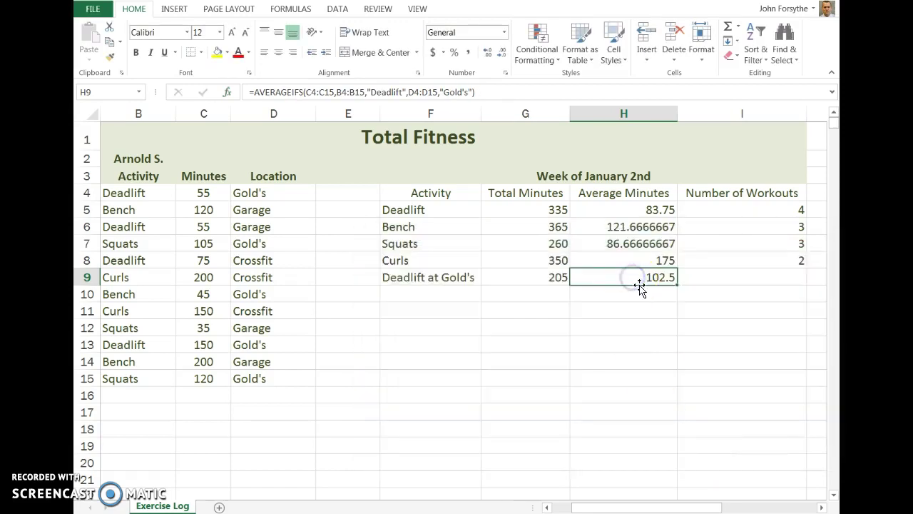
{"action": "left_click", "coordinate": [377, 92]}
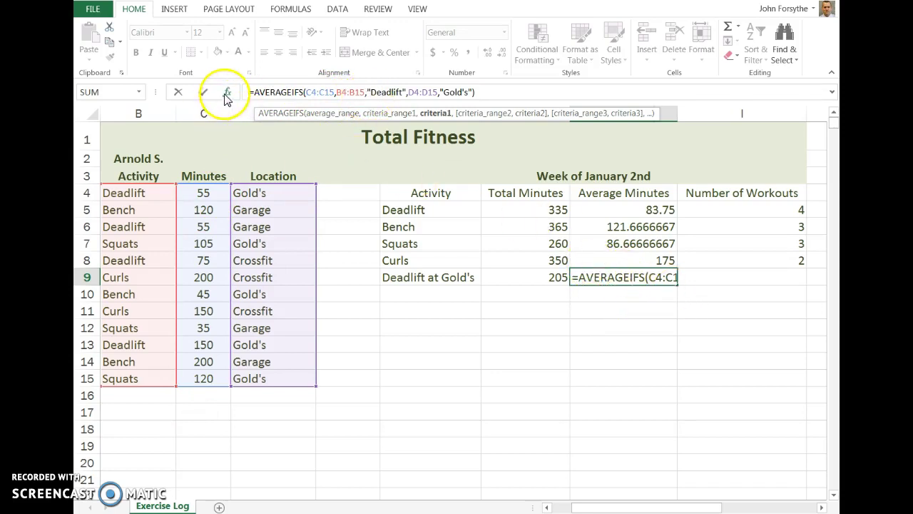
{"action": "key", "text": "Return"}
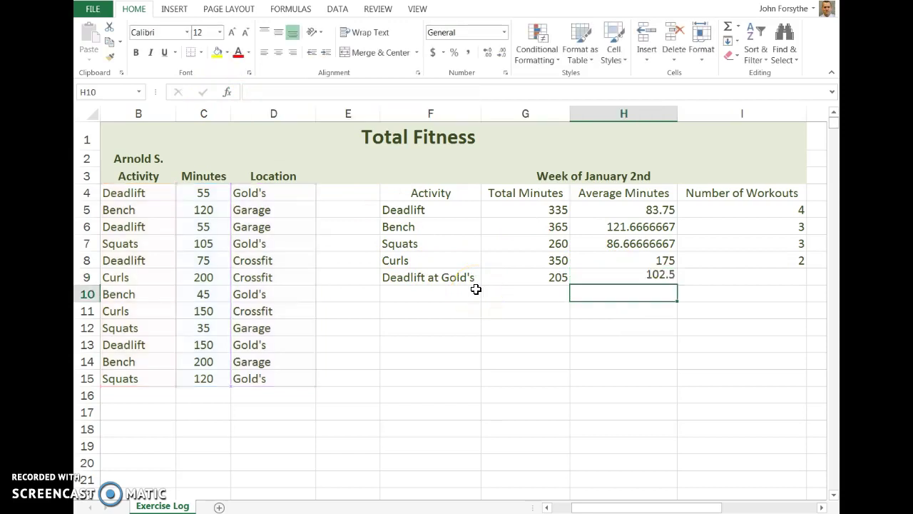
Start a COUNTIFS formula in I9 with B4:B15 as the first criteria range
{"action": "left_click", "coordinate": [785, 278]}
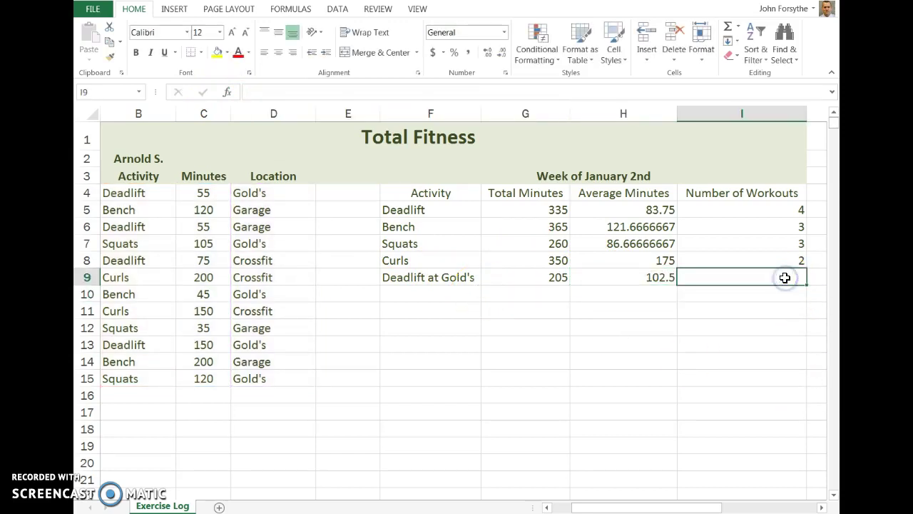
{"action": "type", "text": "=countif"}
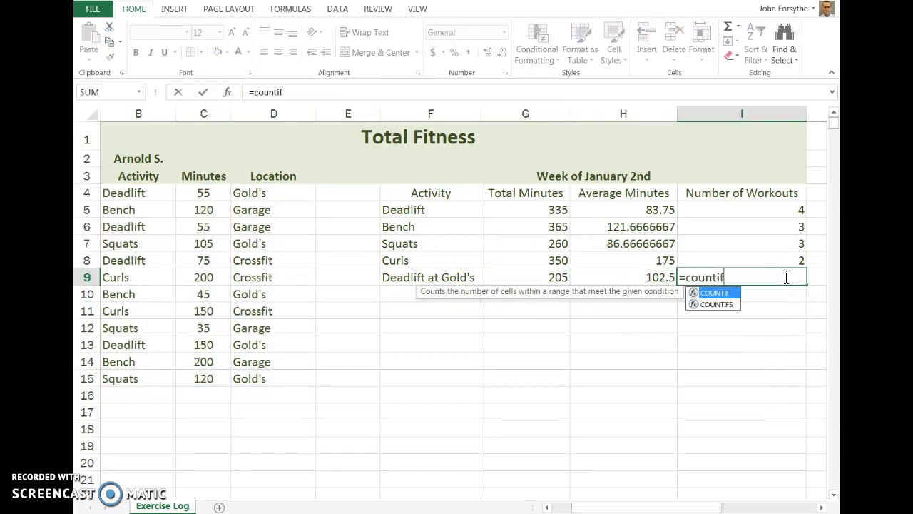
{"action": "type", "text": "s("}
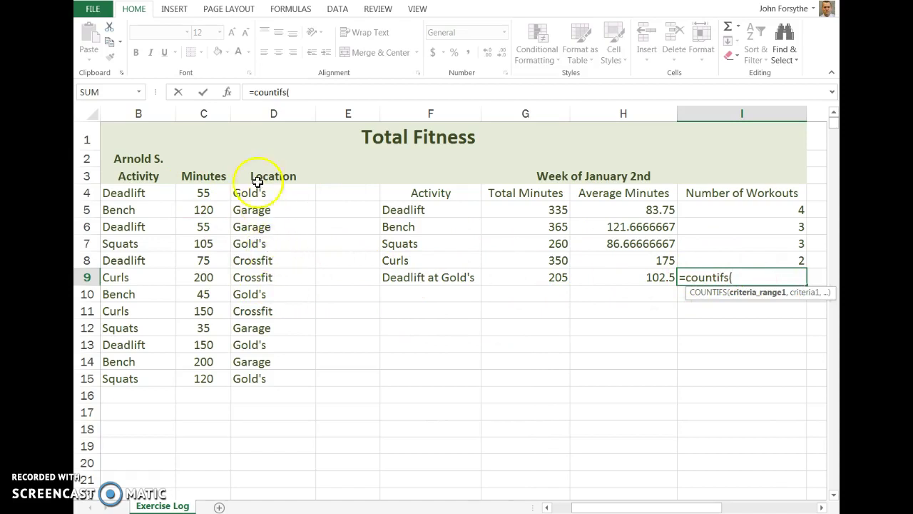
{"action": "left_click", "coordinate": [227, 92]}
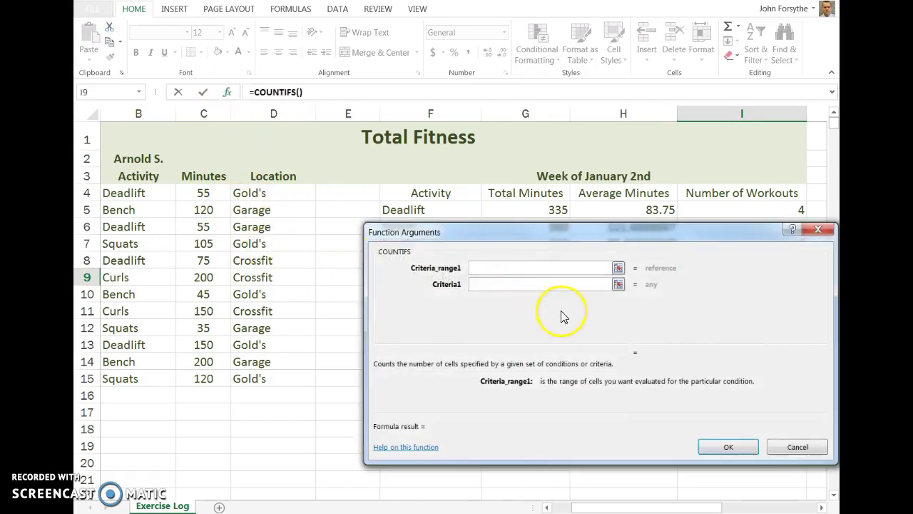
{"action": "left_click", "coordinate": [504, 269]}
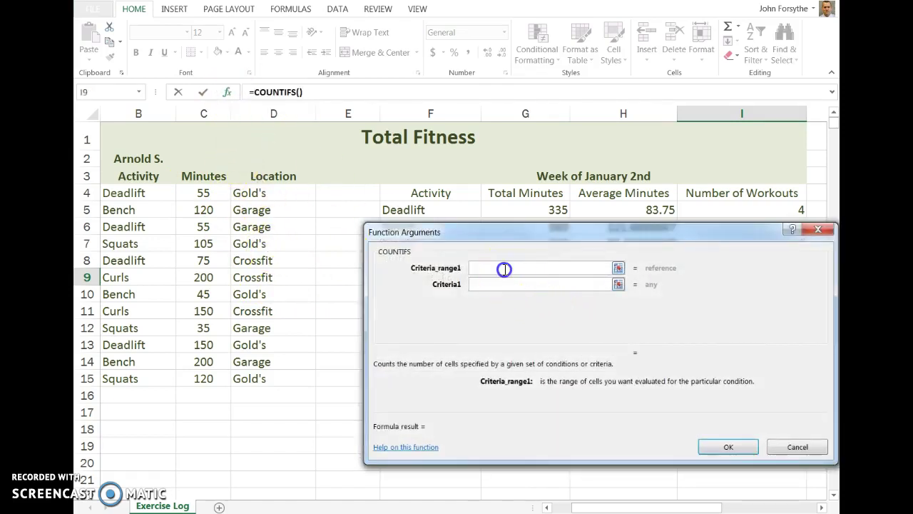
{"action": "left_click_drag", "start_coordinate": [148, 301], "coordinate": [150, 379]}
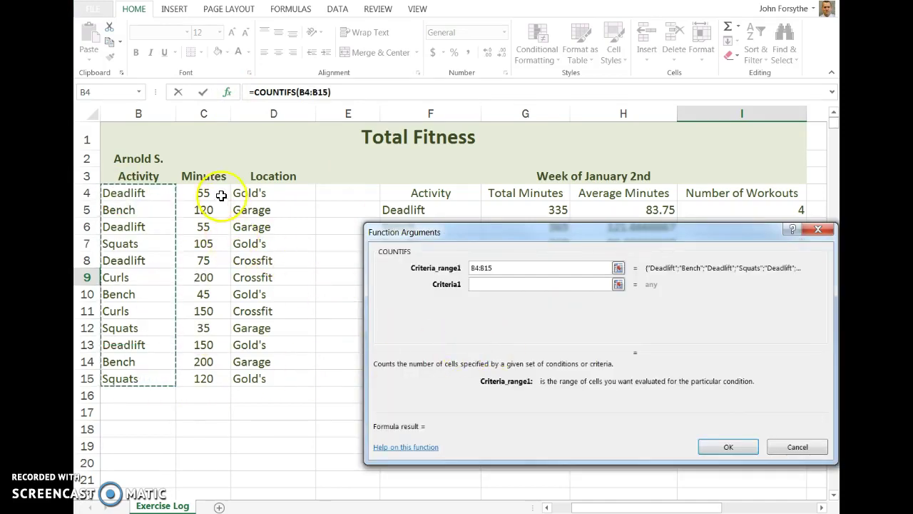
Add the Deadlift condition and D4:D15 with Gold's, giving a count of 2
{"action": "left_click", "coordinate": [499, 284]}
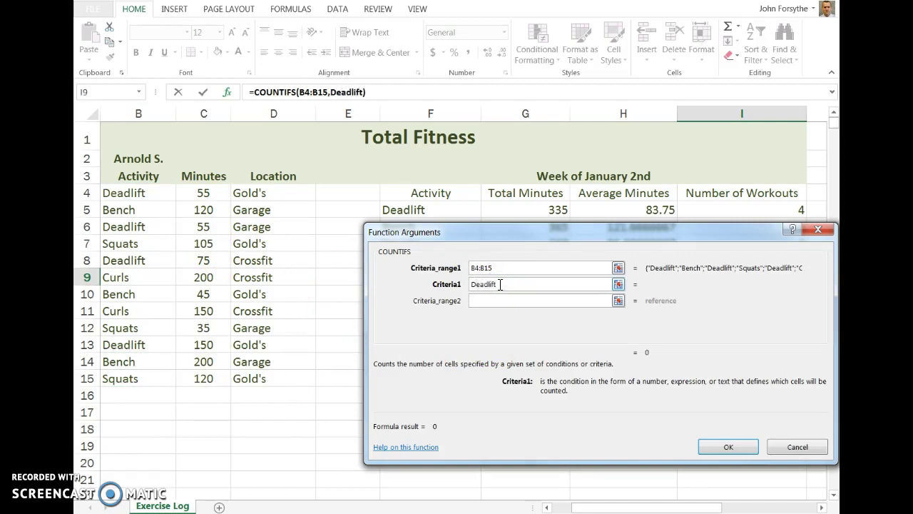
{"action": "left_click", "coordinate": [501, 300]}
{"action": "left_click_drag", "start_coordinate": [250, 193], "coordinate": [265, 386]}
{"action": "left_click", "coordinate": [493, 319]}
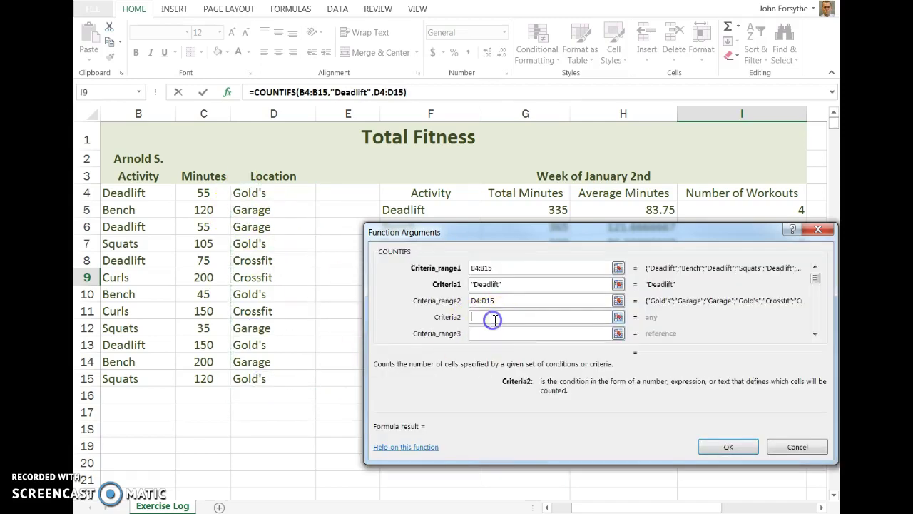
{"action": "type", "text": "Gold's"}
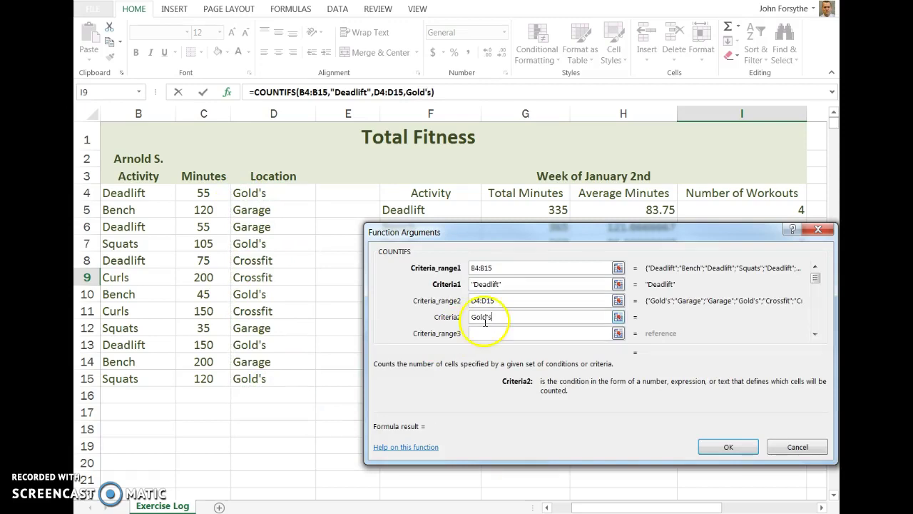
{"action": "key", "text": "Tab"}
{"action": "left_click", "coordinate": [735, 447]}
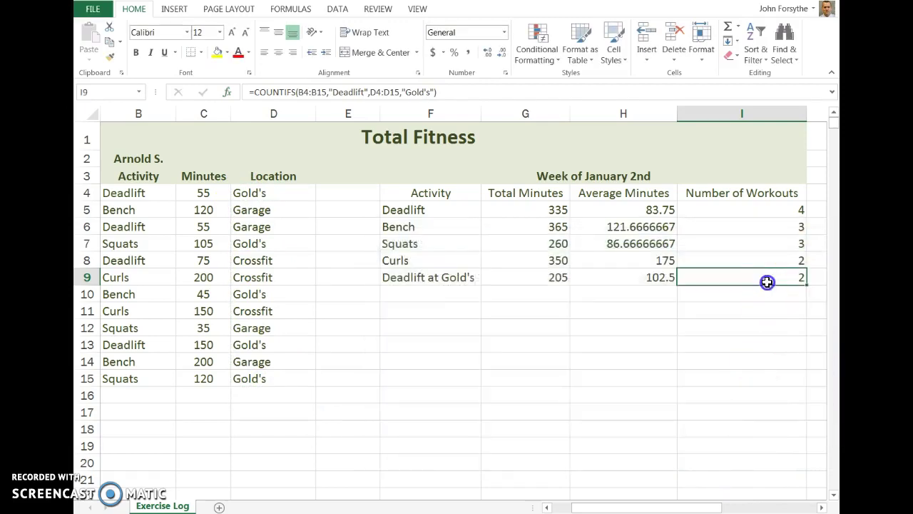
Review the Deadlift at Gold's label and its SUMIFS, AVERAGEIFS and COUNTIFS formulas in F9:I9
{"action": "left_click", "coordinate": [499, 276]}
{"action": "left_click", "coordinate": [430, 275]}
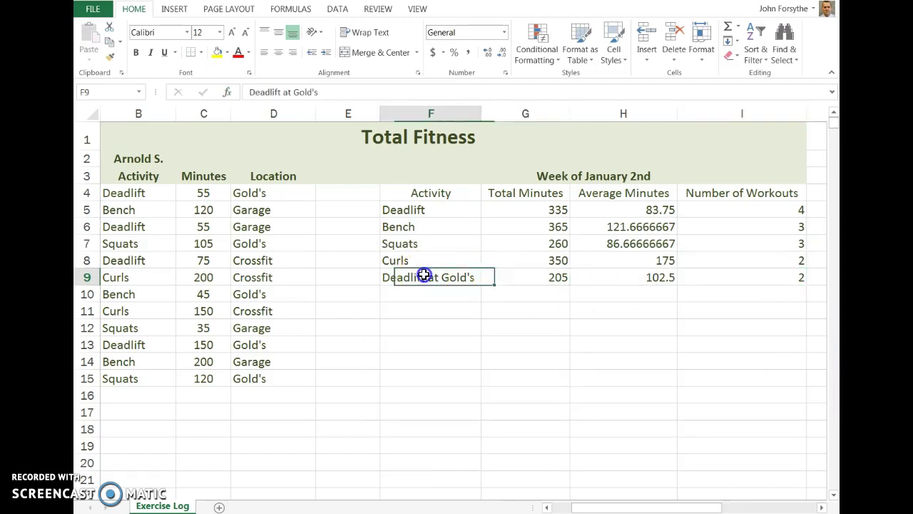
{"action": "left_click", "coordinate": [520, 275]}
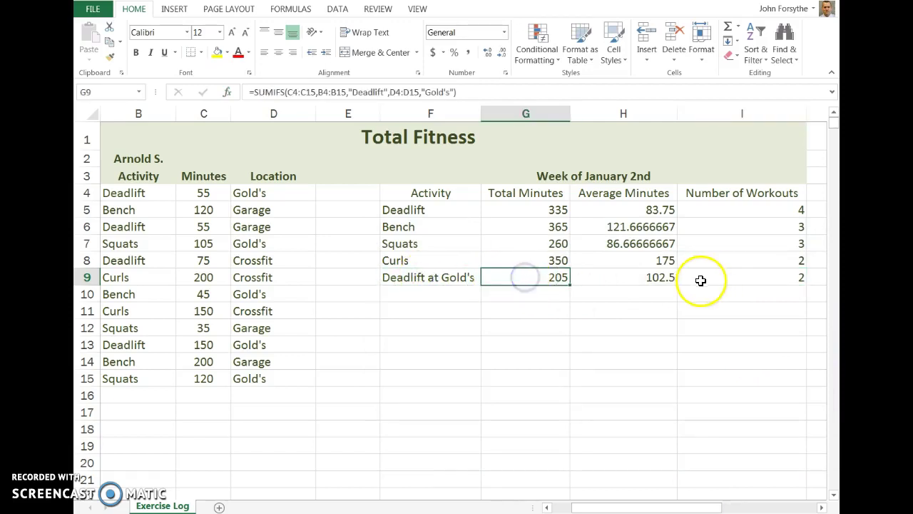
{"action": "left_click", "coordinate": [665, 279]}
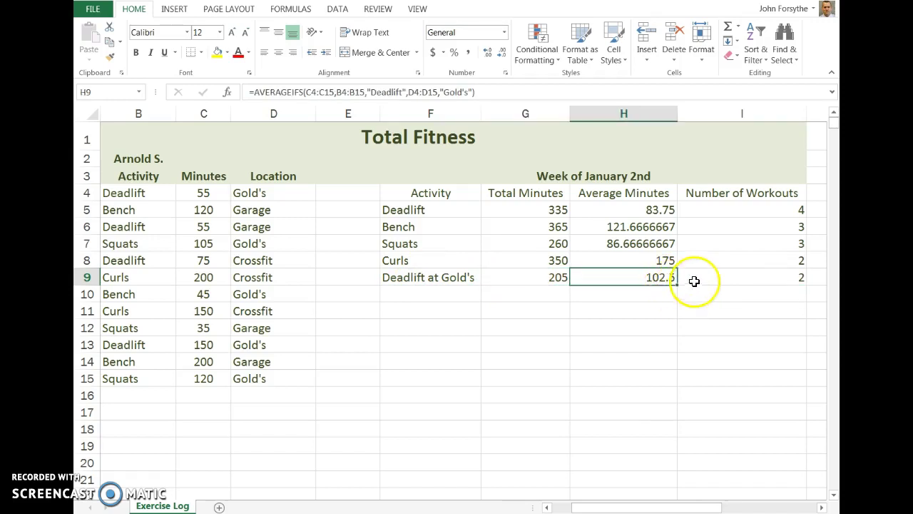
{"action": "left_click", "coordinate": [740, 279]}
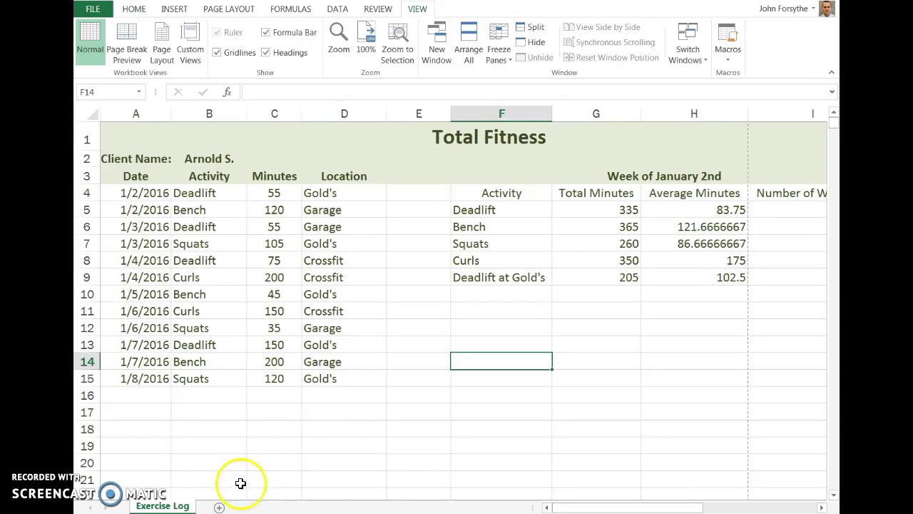
Jump to the sheet's last row and back with Ctrl+Down/Ctrl+Up, then return to the top
{"action": "left_click", "coordinate": [275, 408]}
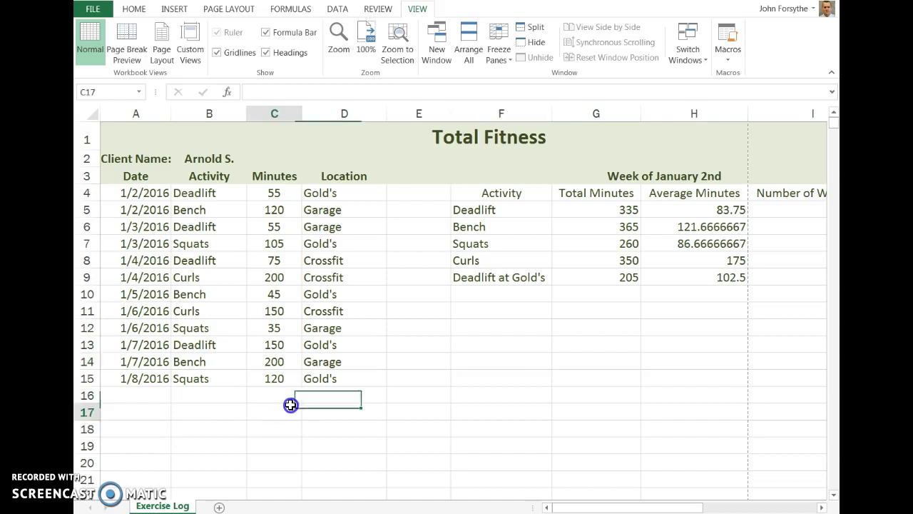
{"action": "scroll", "coordinate": [289, 404], "scroll_direction": "down", "scroll_amount": 2}
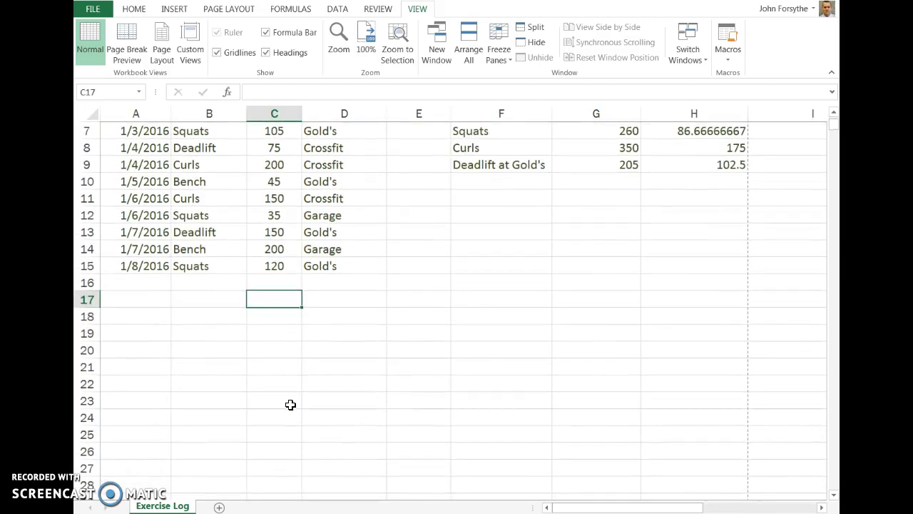
{"action": "key", "text": "ctrl+Down"}
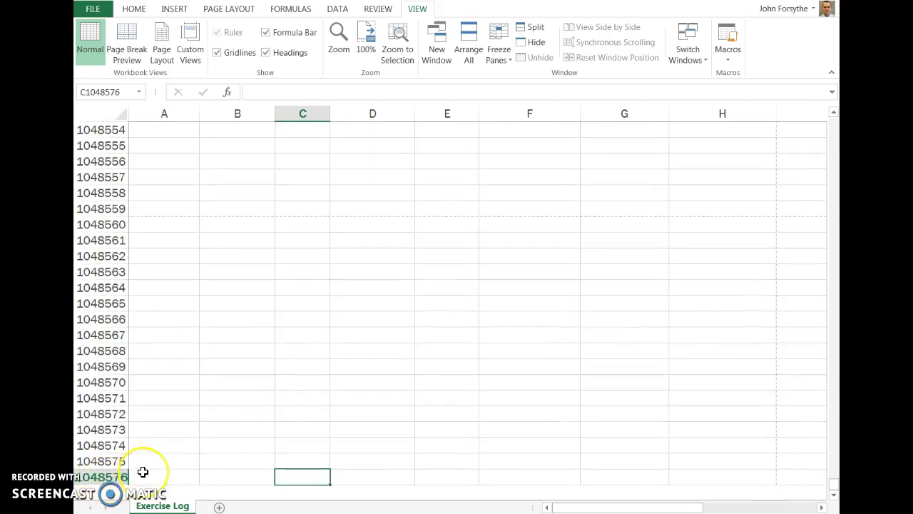
{"action": "key", "text": "ctrl+Up"}
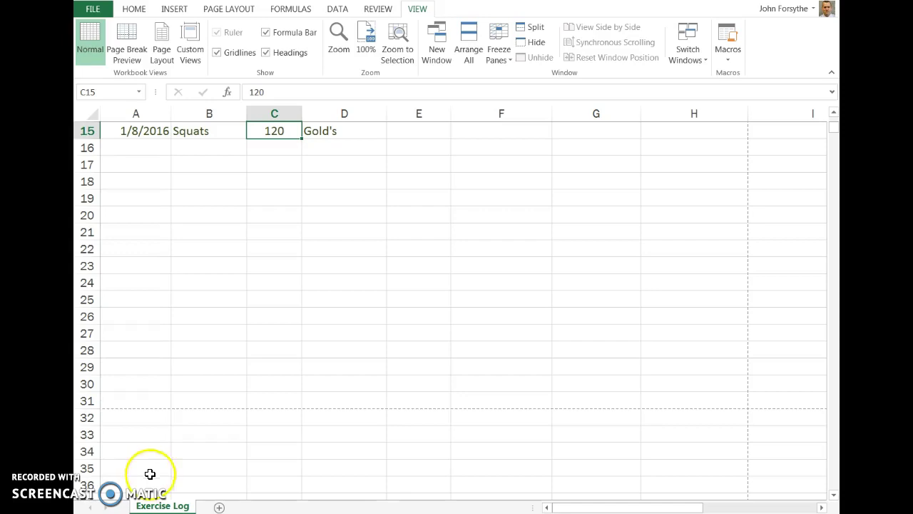
{"action": "left_click", "coordinate": [433, 262]}
{"action": "scroll", "coordinate": [430, 261], "scroll_direction": "up", "scroll_amount": 5}
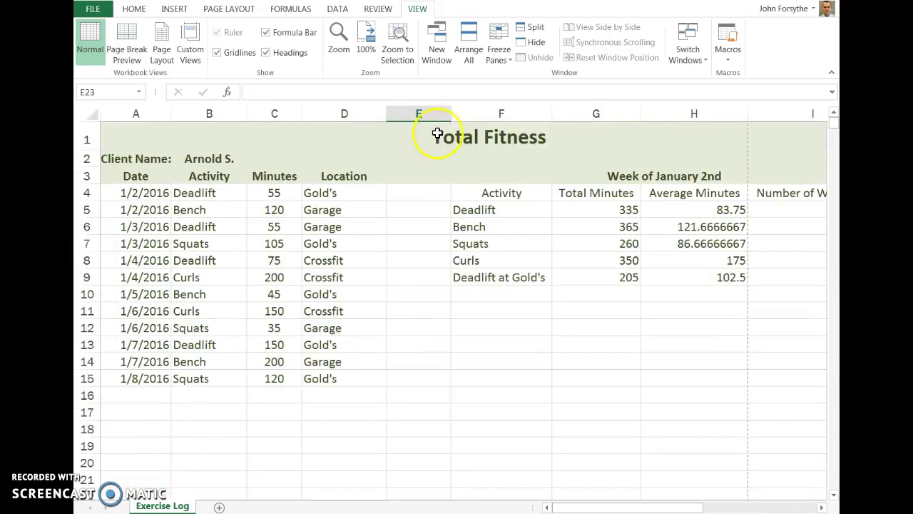
Switch the Exercise Log sheet to Page Layout view
{"action": "left_click", "coordinate": [230, 9]}
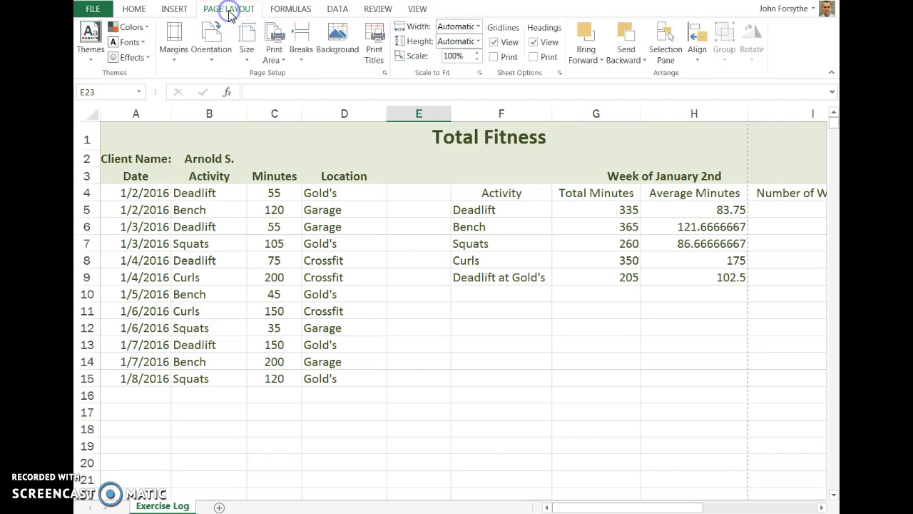
{"action": "left_click", "coordinate": [418, 7]}
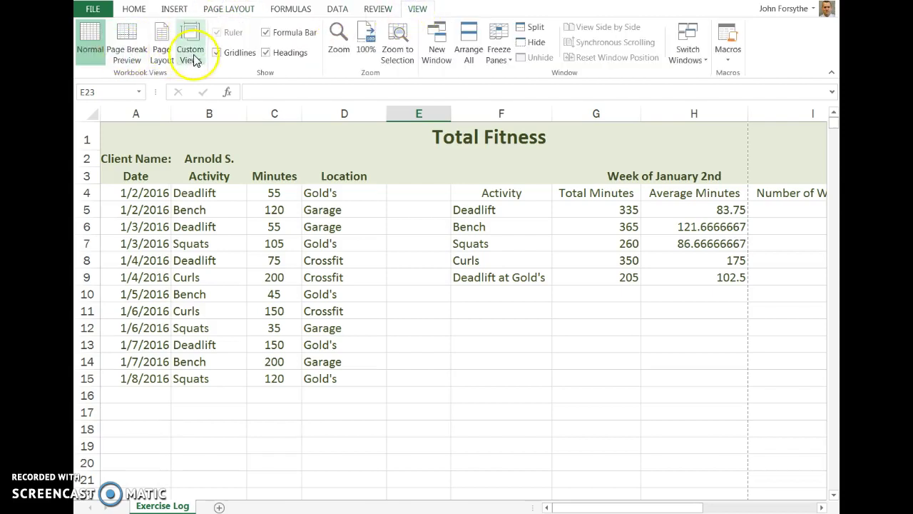
{"action": "left_click", "coordinate": [161, 50]}
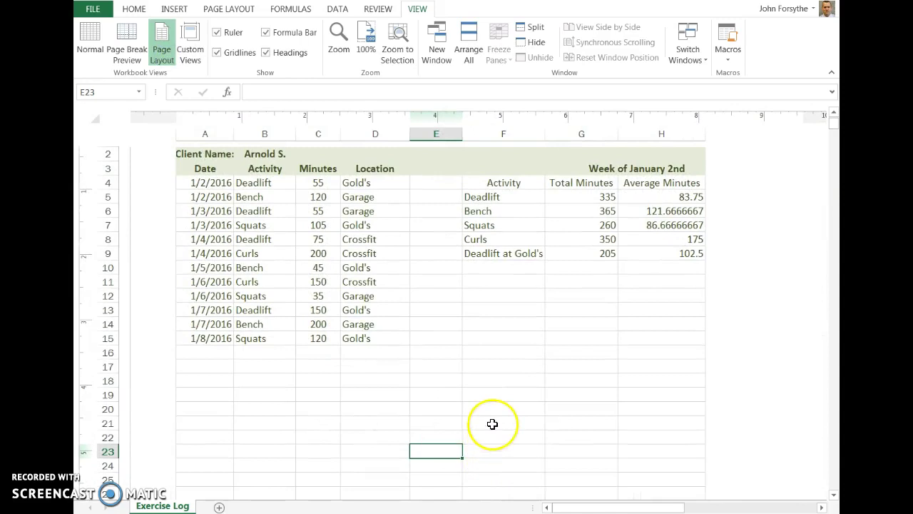
{"action": "scroll", "coordinate": [492, 424], "scroll_direction": "down", "scroll_amount": 5}
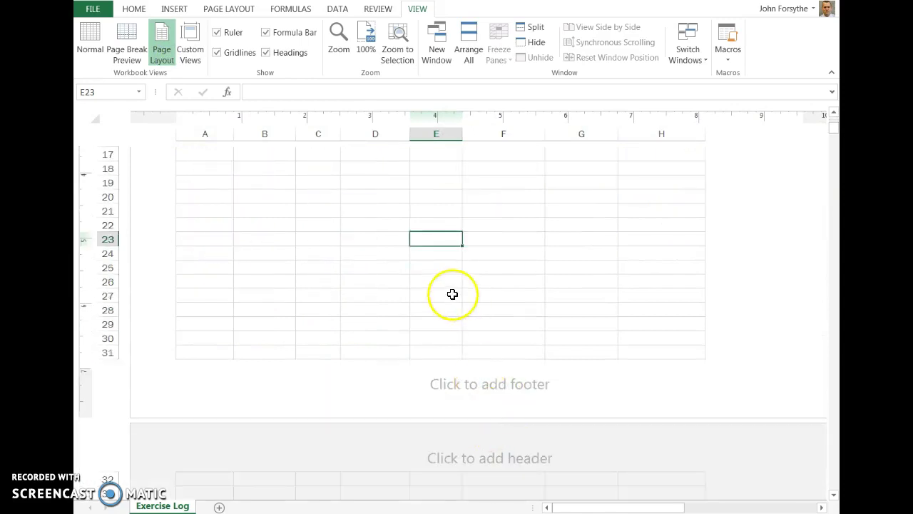
{"action": "scroll", "coordinate": [453, 294], "scroll_direction": "up", "scroll_amount": 5}
{"action": "scroll", "coordinate": [453, 294], "scroll_direction": "down", "scroll_amount": 5}
{"action": "scroll", "coordinate": [452, 294], "scroll_direction": "up", "scroll_amount": 5}
{"action": "scroll", "coordinate": [452, 294], "scroll_direction": "down", "scroll_amount": 5}
Edit the centre page footer, then return to the worksheet cells
{"action": "left_click", "coordinate": [462, 414]}
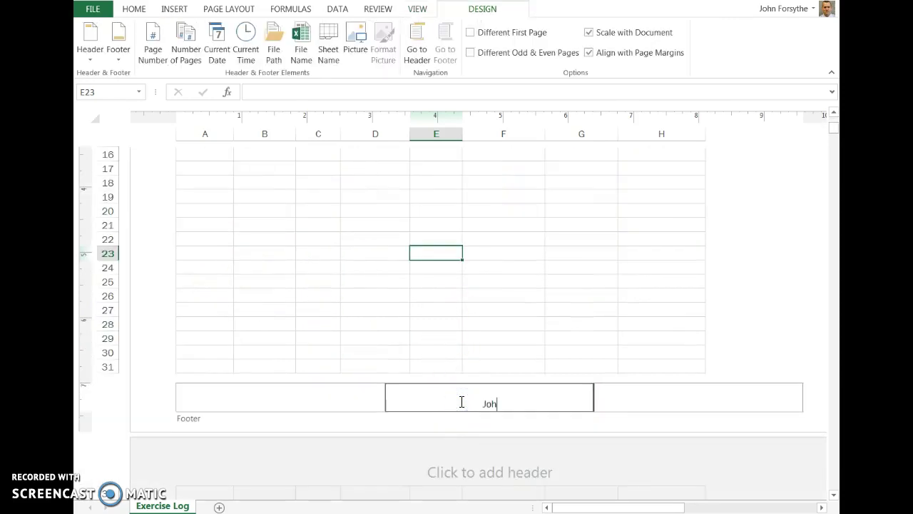
{"action": "left_click", "coordinate": [519, 279]}
{"action": "scroll", "coordinate": [488, 272], "scroll_direction": "up", "scroll_amount": 4}
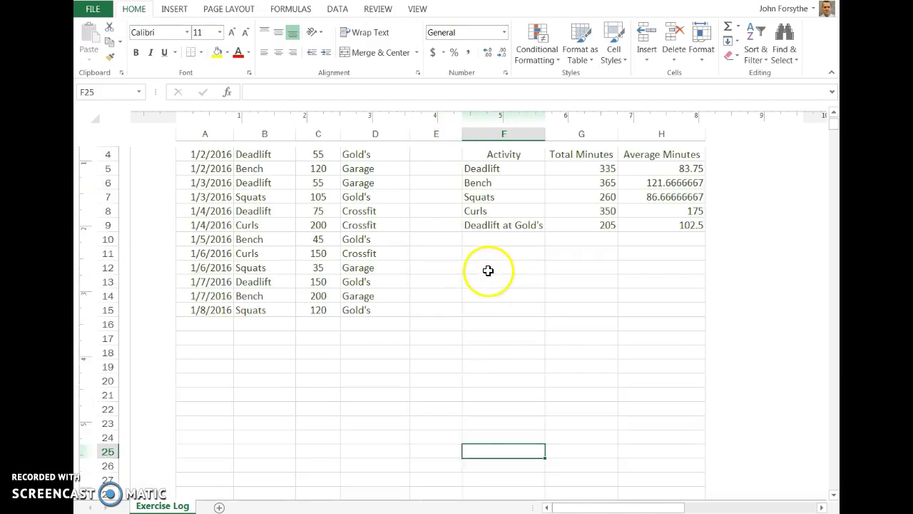
{"action": "scroll", "coordinate": [486, 264], "scroll_direction": "down", "scroll_amount": 5}
{"action": "scroll", "coordinate": [478, 339], "scroll_direction": "up", "scroll_amount": 5}
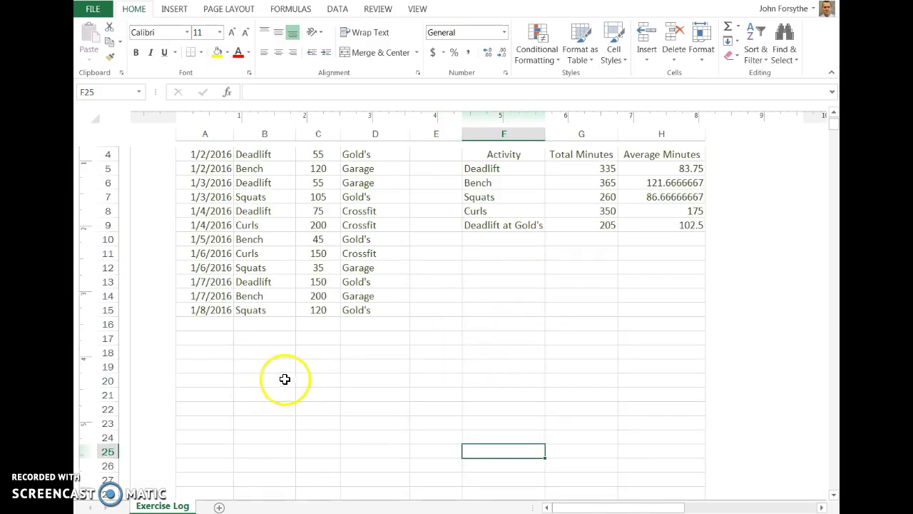
{"action": "scroll", "coordinate": [240, 347], "scroll_direction": "up", "scroll_amount": 2}
{"action": "scroll", "coordinate": [239, 389], "scroll_direction": "down", "scroll_amount": 3}
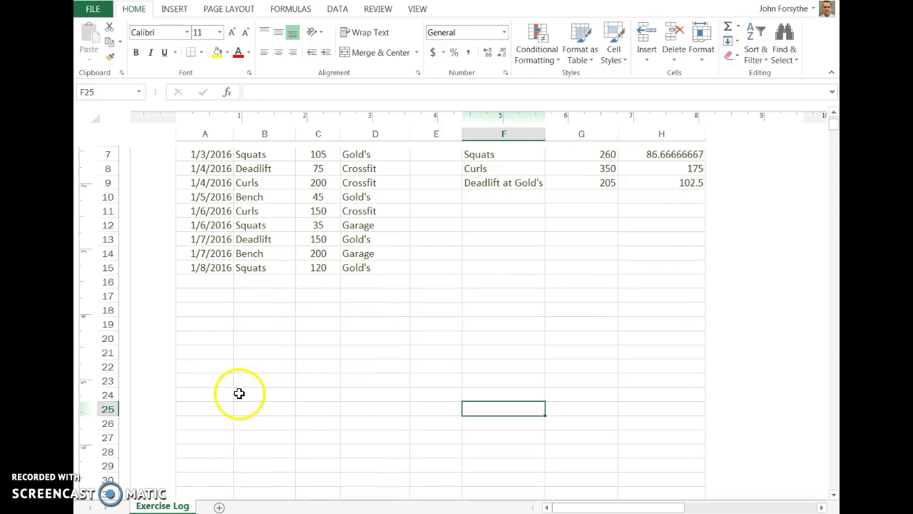
Enter the author's name in B21 using AutoComplete
{"action": "left_click", "coordinate": [258, 352]}
{"action": "type", "text": "John Forsythe"}
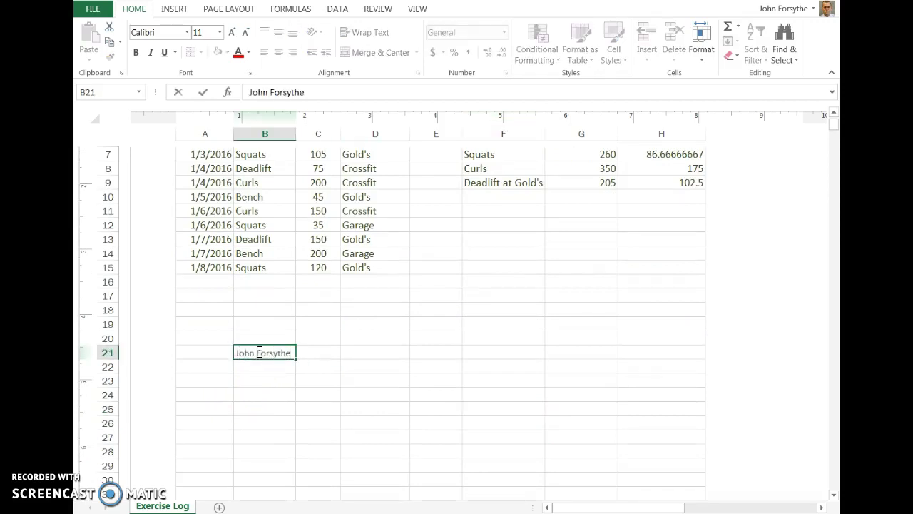
{"action": "left_click", "coordinate": [393, 378]}
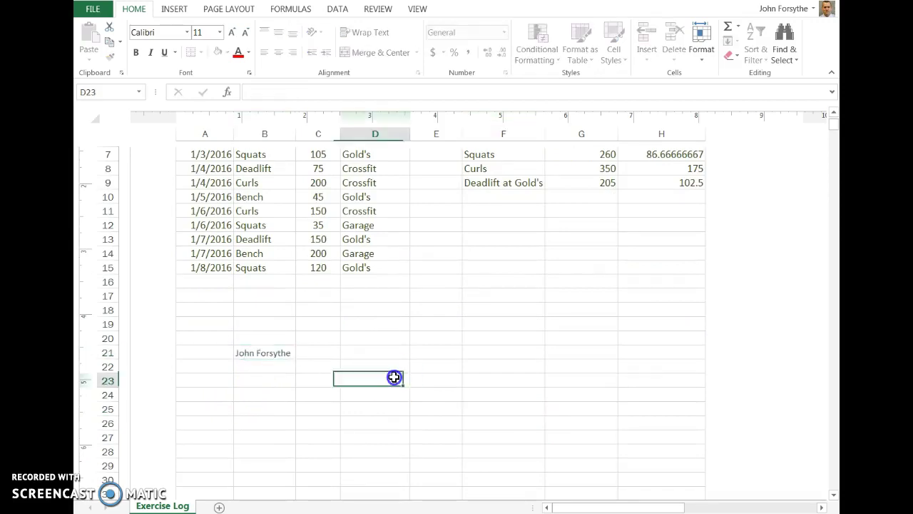
{"action": "scroll", "coordinate": [435, 322], "scroll_direction": "up", "scroll_amount": 3}
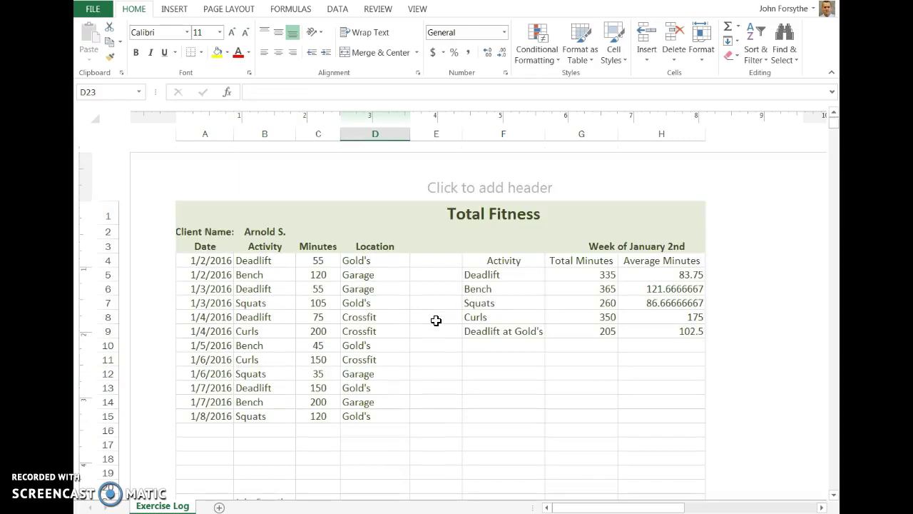